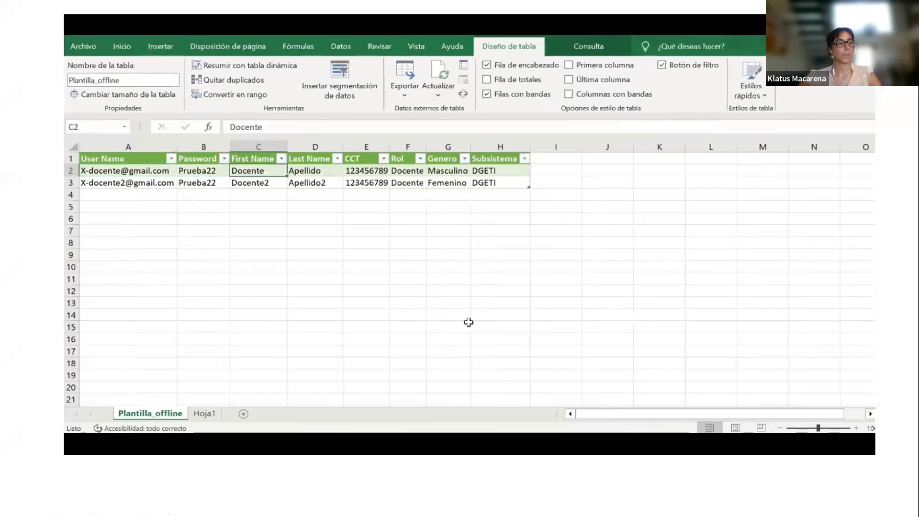
Review the sample entries across row 2 of the template and widen the Rol column
key("Right")
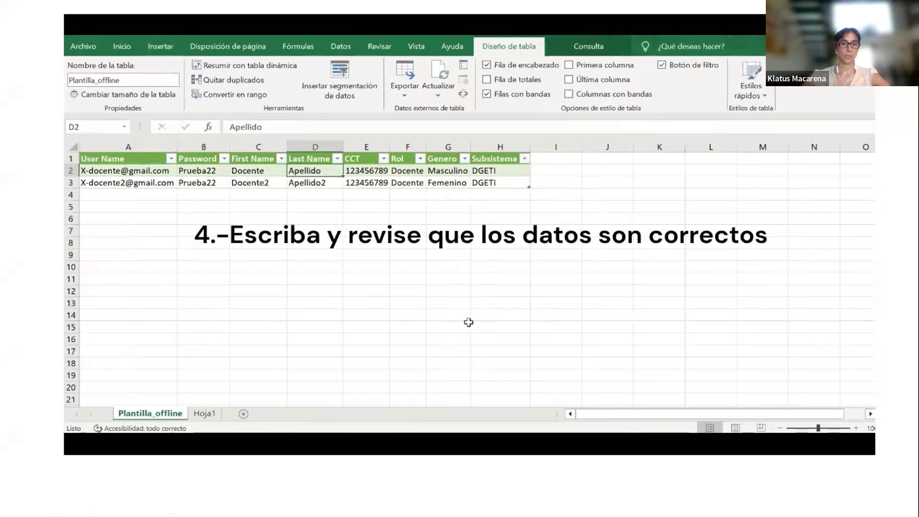
key("Right")
key("Right")
key("Right")
key("Right")
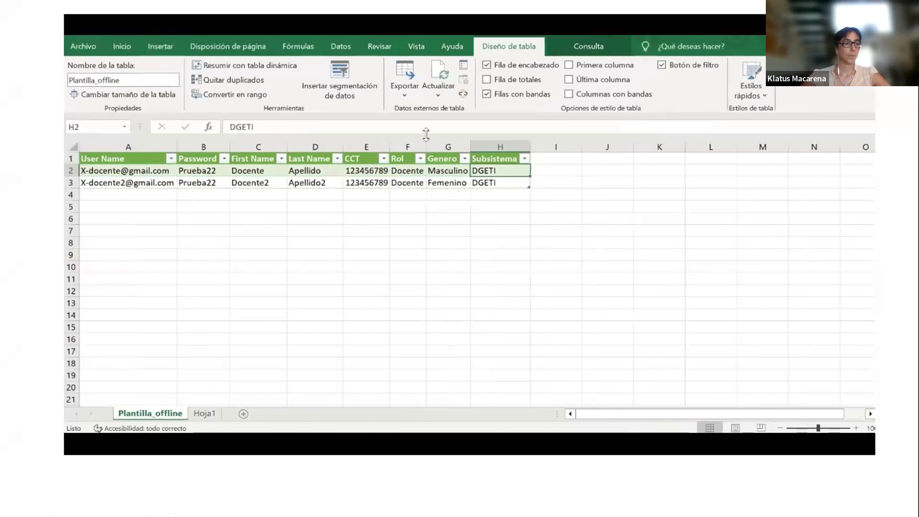
left_click_drag(426, 147, 472, 139)
Change the Rol of both users in F2 and F3 to Alumno
key("Left")
key("Left")
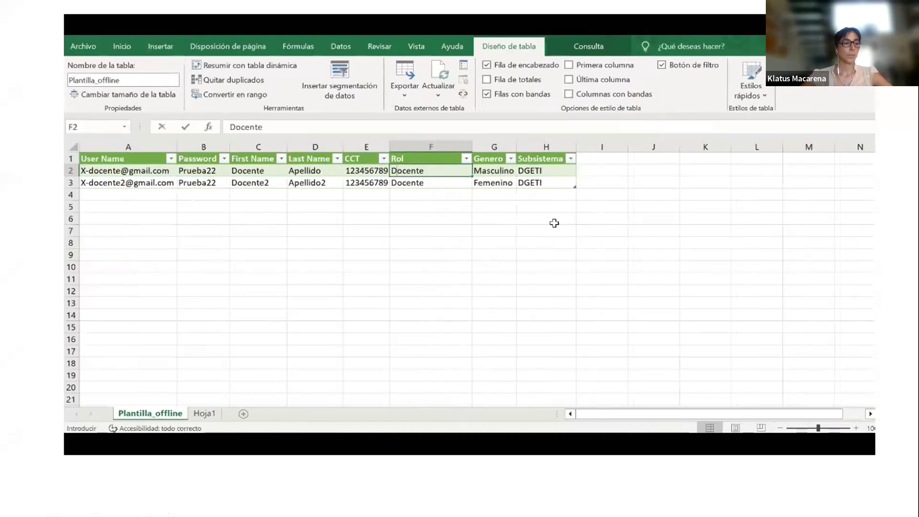
type("Alumno")
key("Return")
type("alumno")
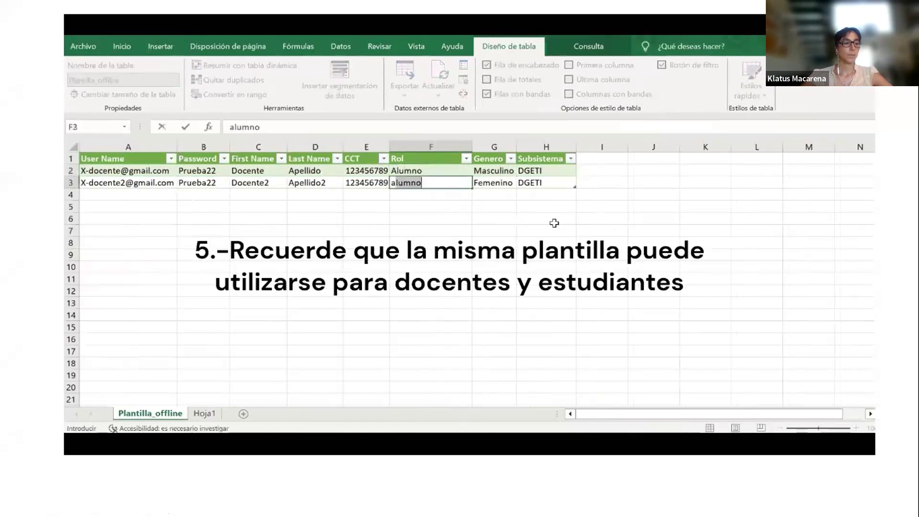
key("BackSpace")
key("BackSpace")
key("BackSpace")
key("BackSpace")
key("BackSpace")
key("BackSpace")
type("Alumno")
key("Return")
Select the data range A2:H3 to check the cells for leading or trailing spaces
left_click(435, 216)
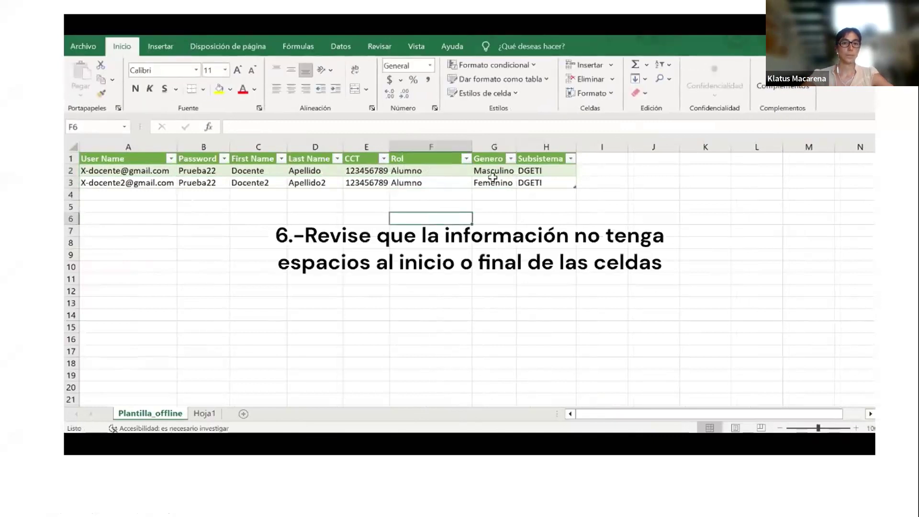
left_click_drag(565, 183, 139, 171)
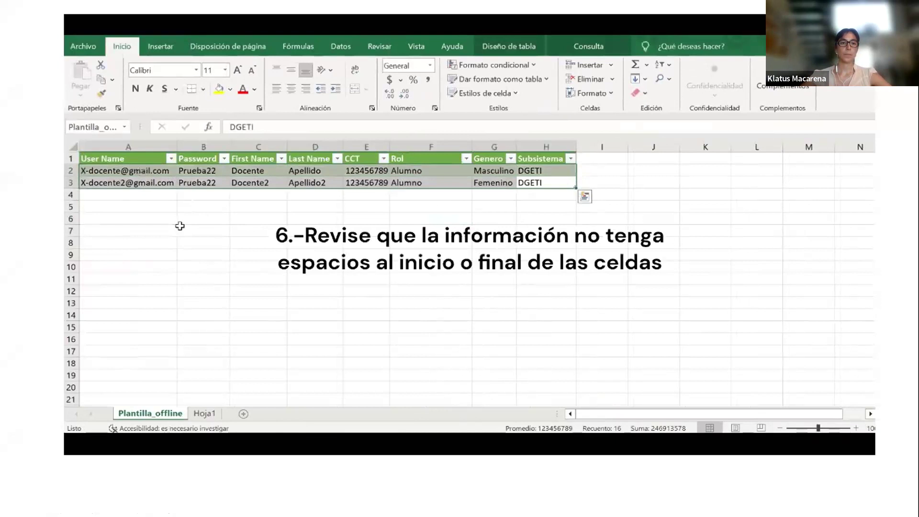
left_click(180, 225)
Start saving a copy of the workbook on this PC in Documentos > Mis etiquetas > Carga de alumnos y o docente
left_click(88, 46)
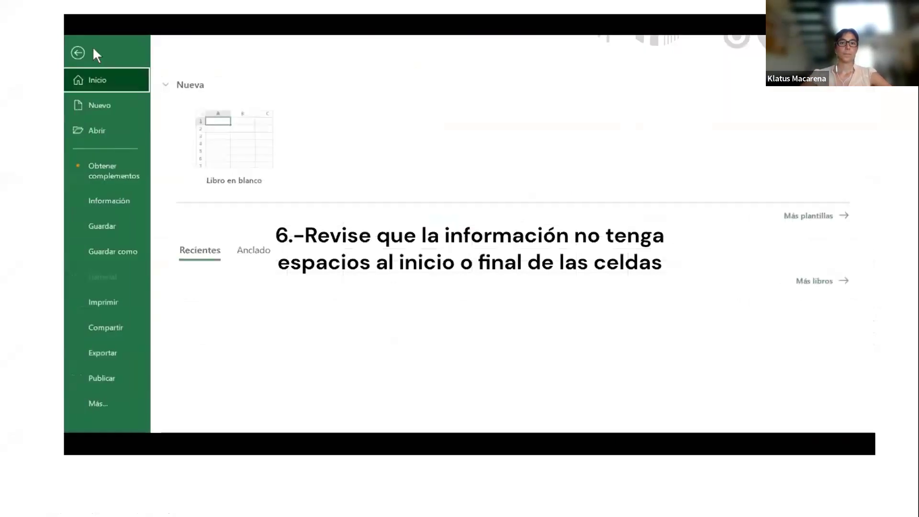
left_click(117, 247)
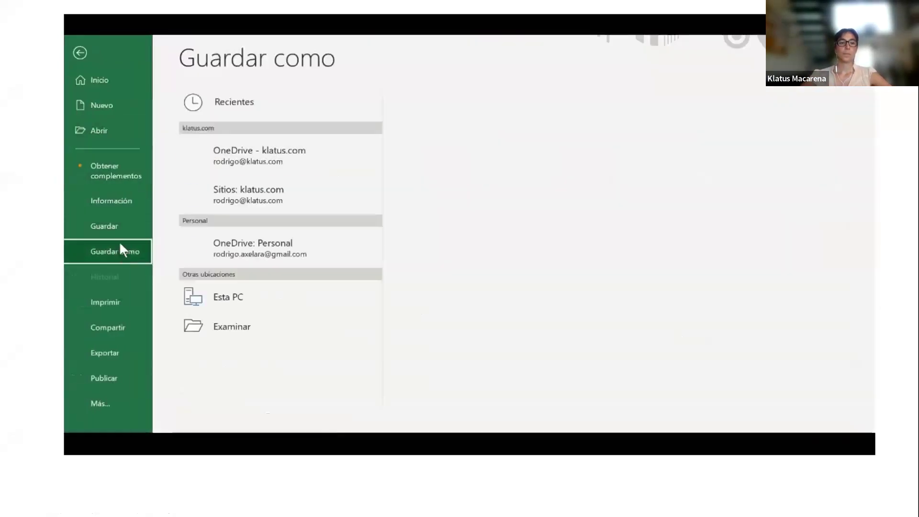
left_click(240, 288)
left_click(254, 357)
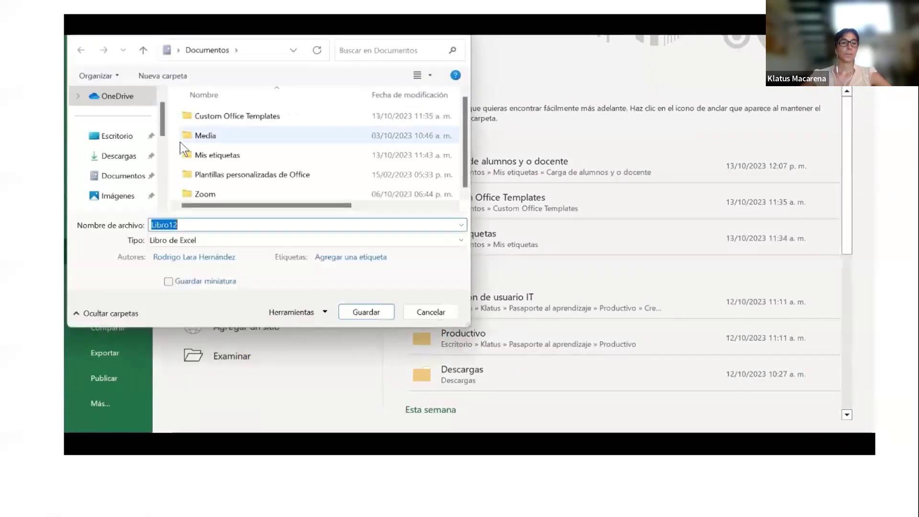
double_click(225, 161)
left_click(237, 119)
double_click(236, 119)
Save the active sheet as "Lista de alumnos Mate" in CSV UTF-8 (delimitado por comas) format
double_click(285, 224)
type("Lista de")
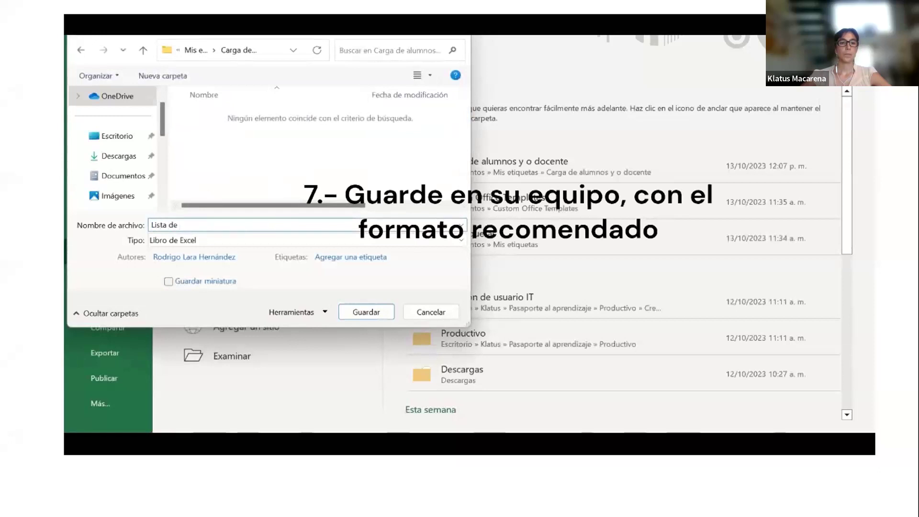
type(" alumnos Mate")
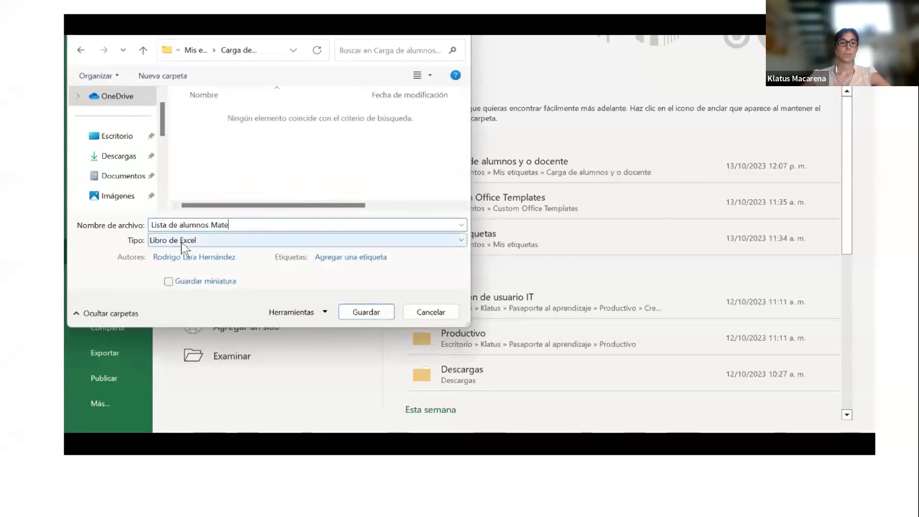
left_click(183, 244)
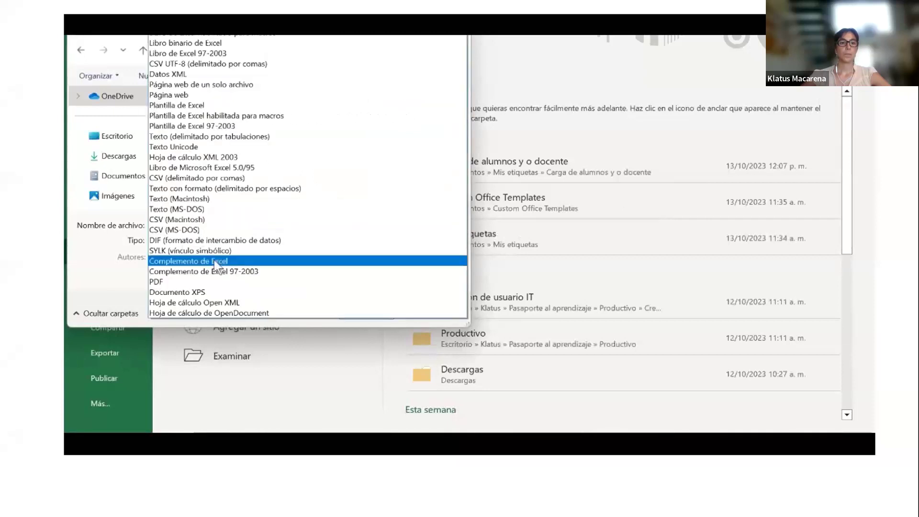
left_click(229, 64)
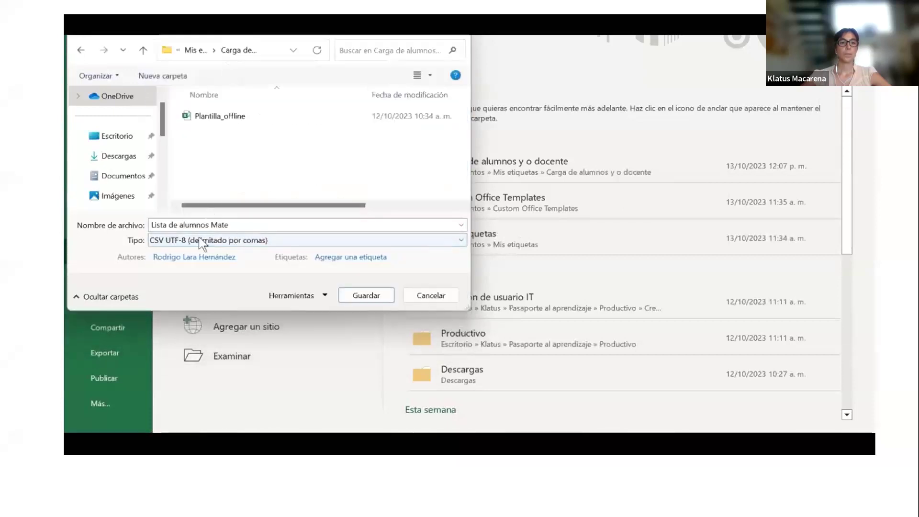
left_click(383, 299)
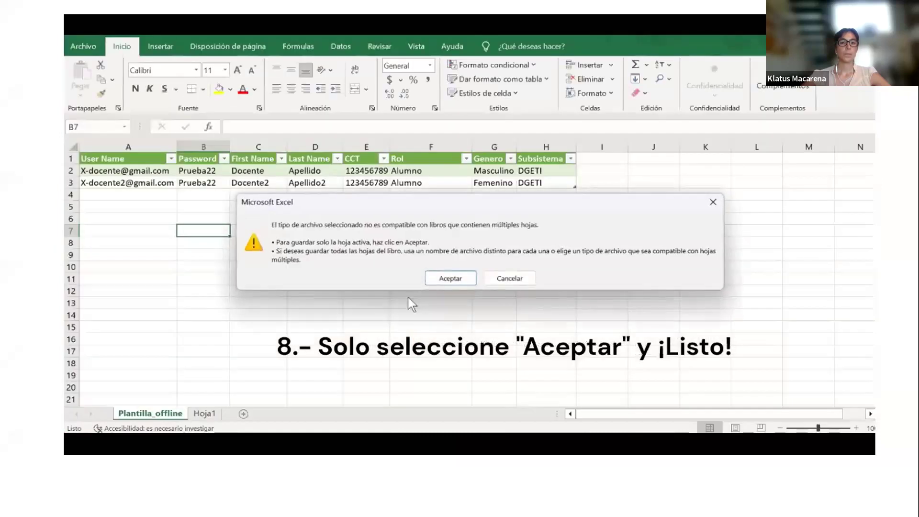
left_click(445, 279)
mouse_move(433, 48)
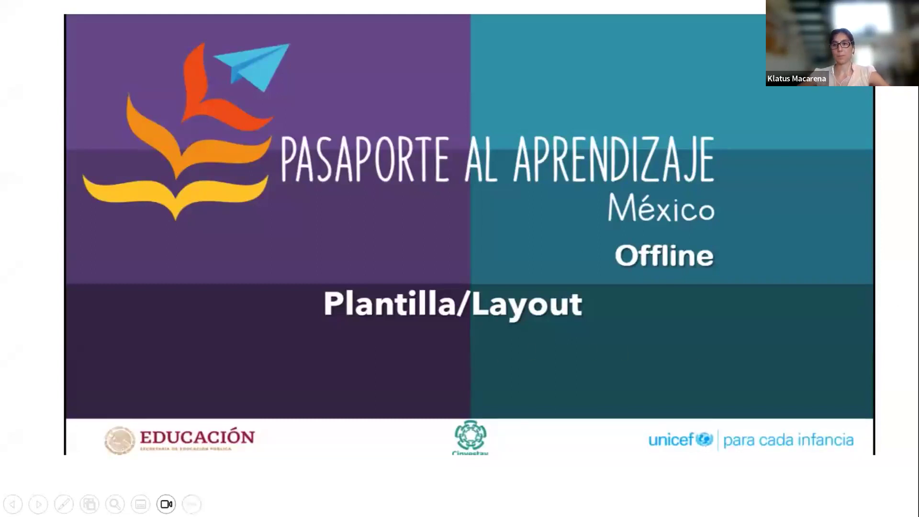
key("Right")
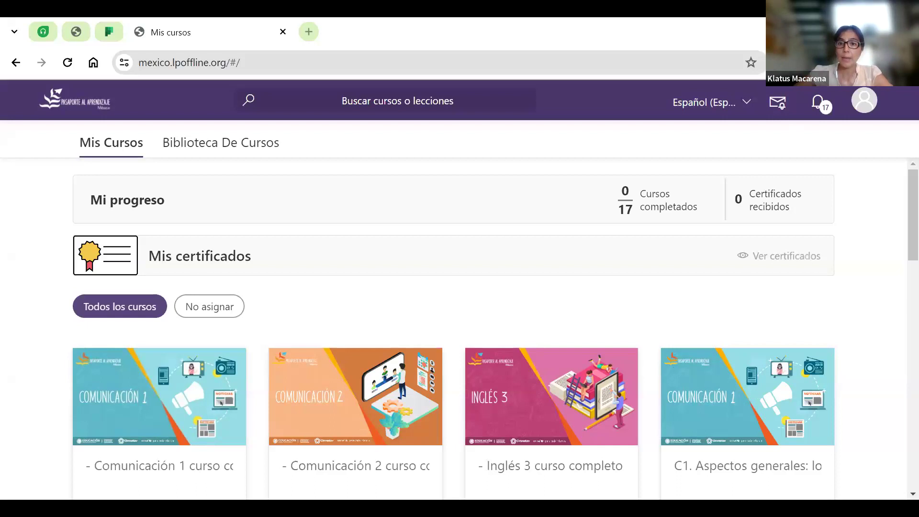
On the Pasaporte al Aprendizaje site in the browser, switch to the administrator view and open the Usuarios section
left_click(863, 106)
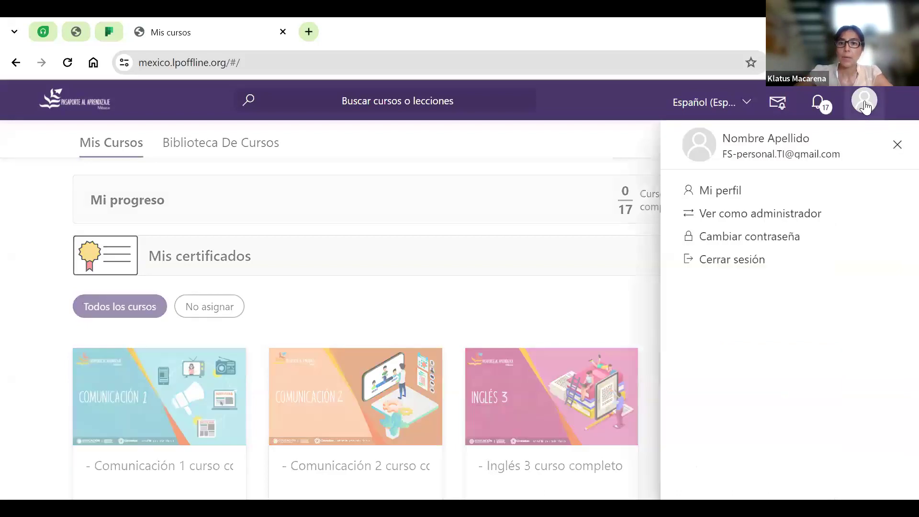
left_click(816, 217)
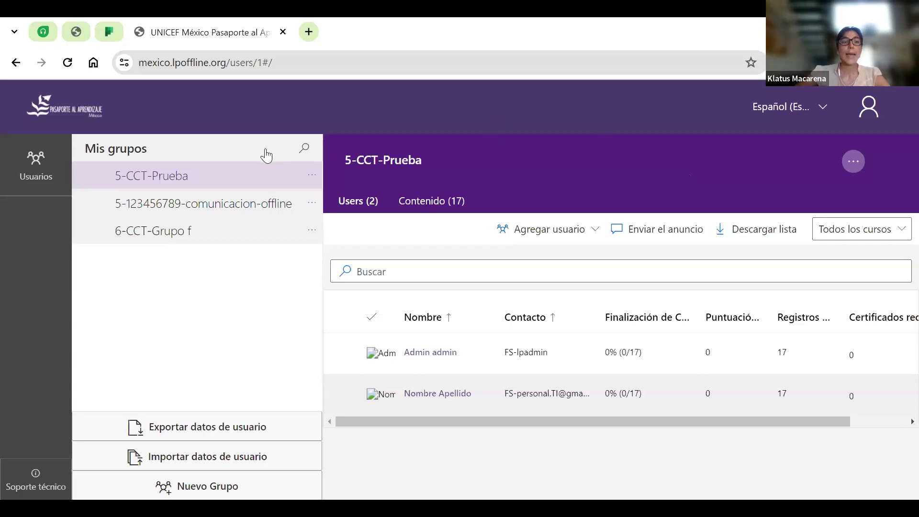
left_click(37, 179)
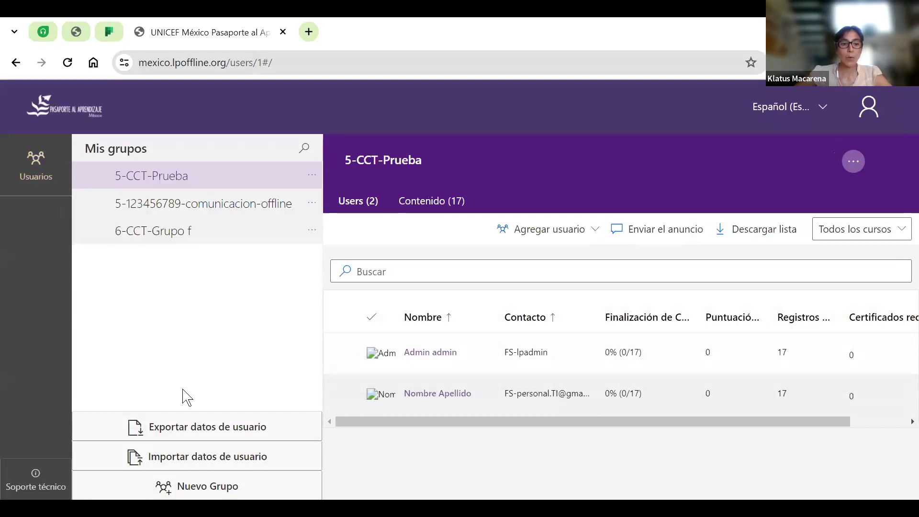
Create a new group named "6-CCT-Grupo u" and skip adding users to it
left_click(225, 490)
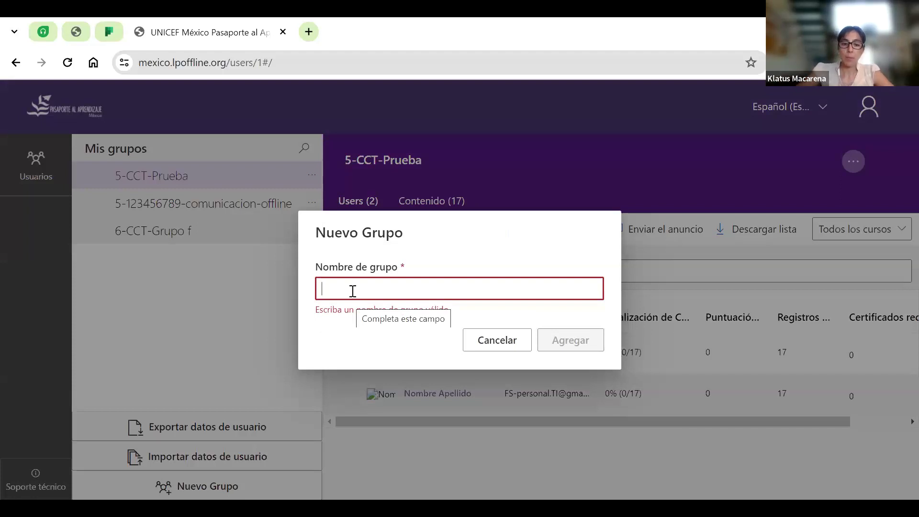
type("6-")
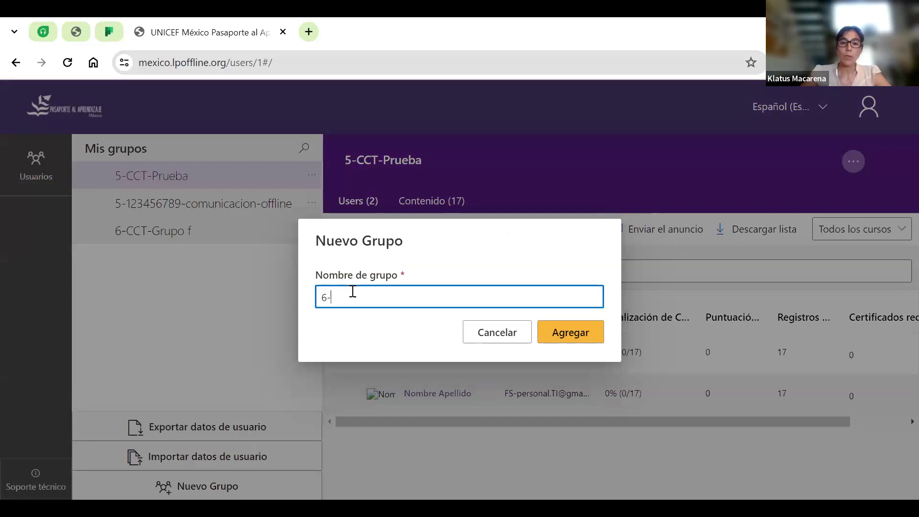
type("cct")
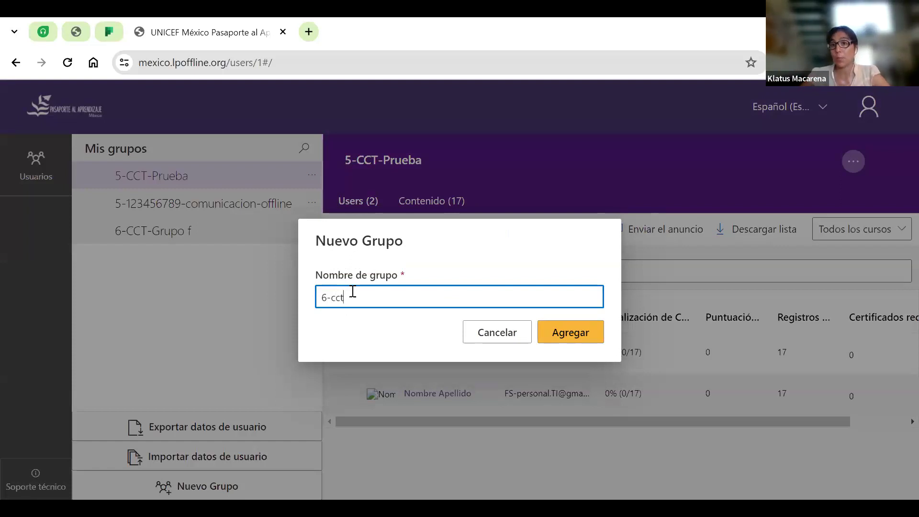
type("-")
key("BackSpace")
key("BackSpace")
key("BackSpace")
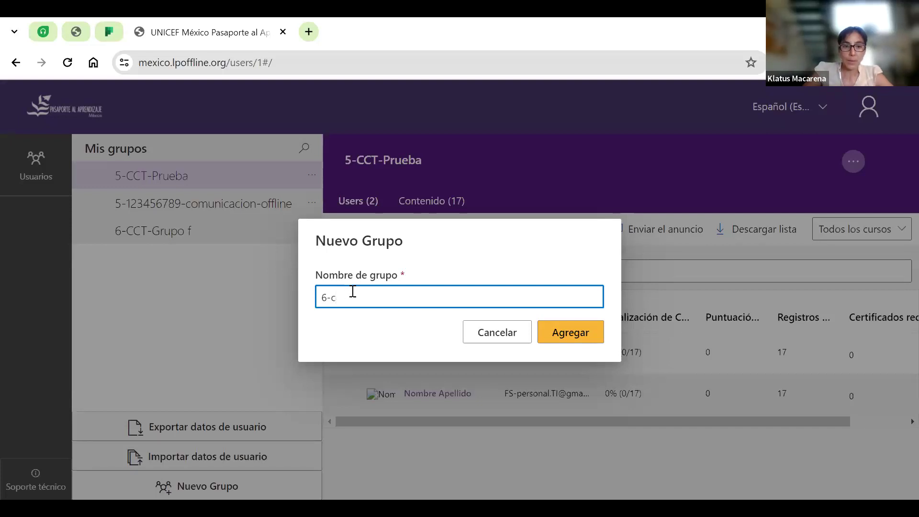
type("CCT-")
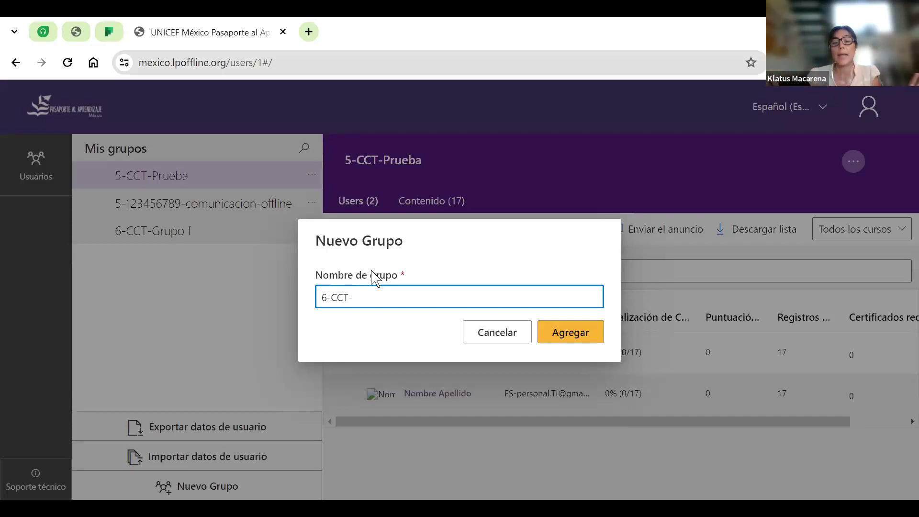
type("Grupo")
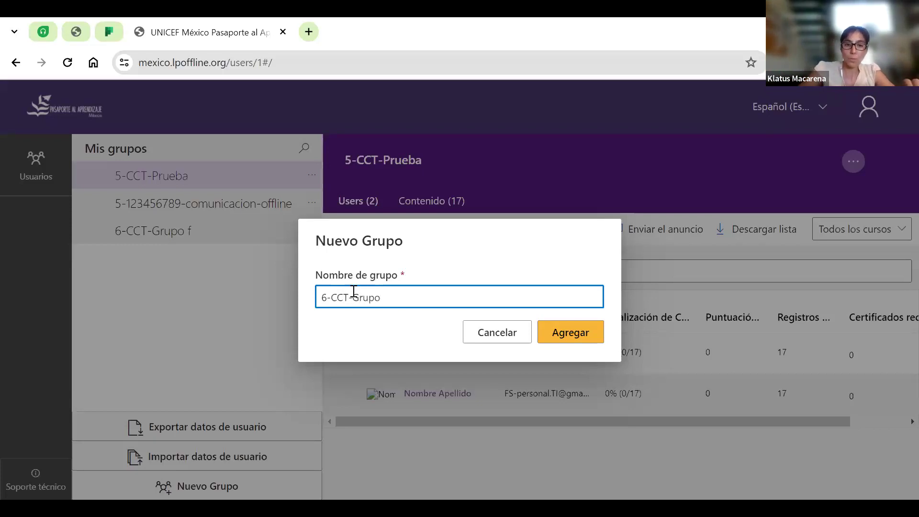
type(" u")
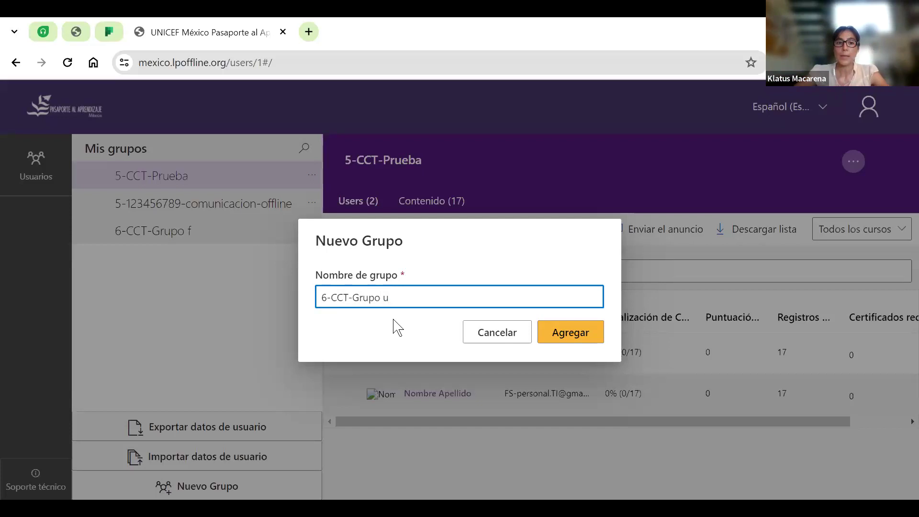
left_click(561, 338)
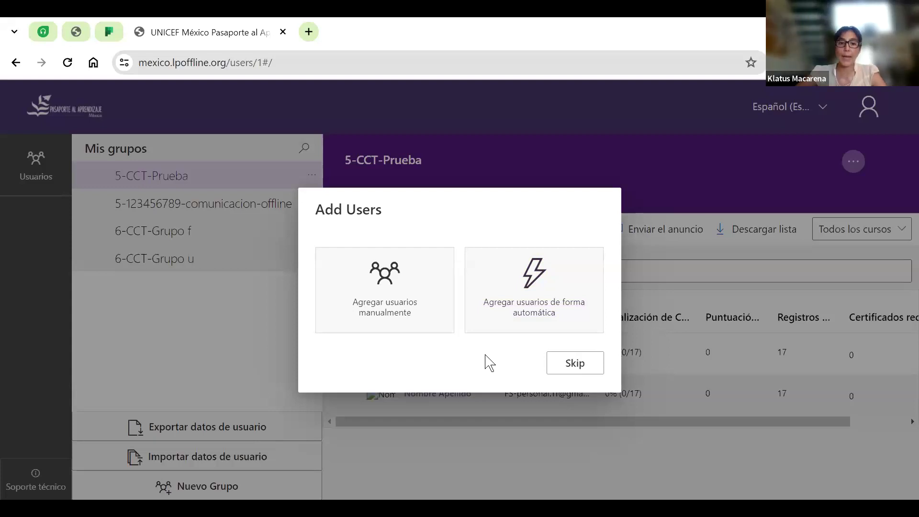
left_click(574, 369)
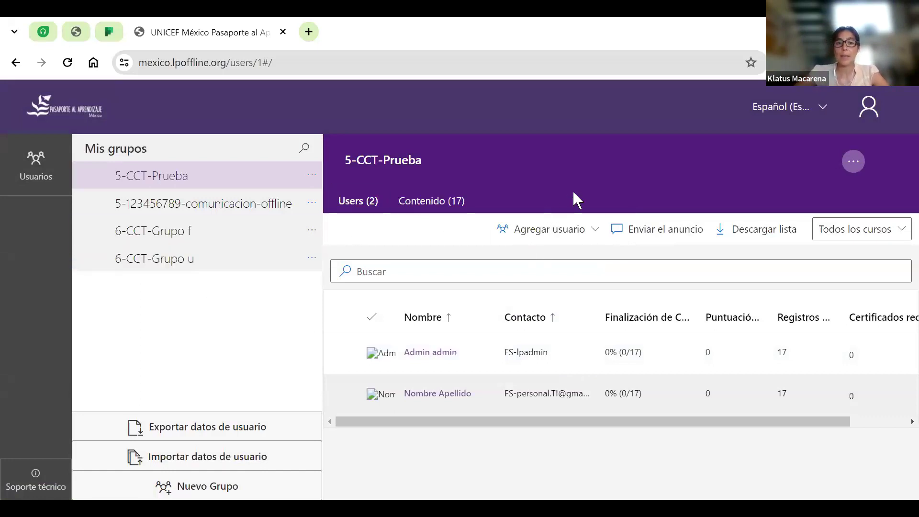
View the content assigned to group 5-CCT-Prueba and open the content section of group 6-CCT-Grupo u
left_click(428, 204)
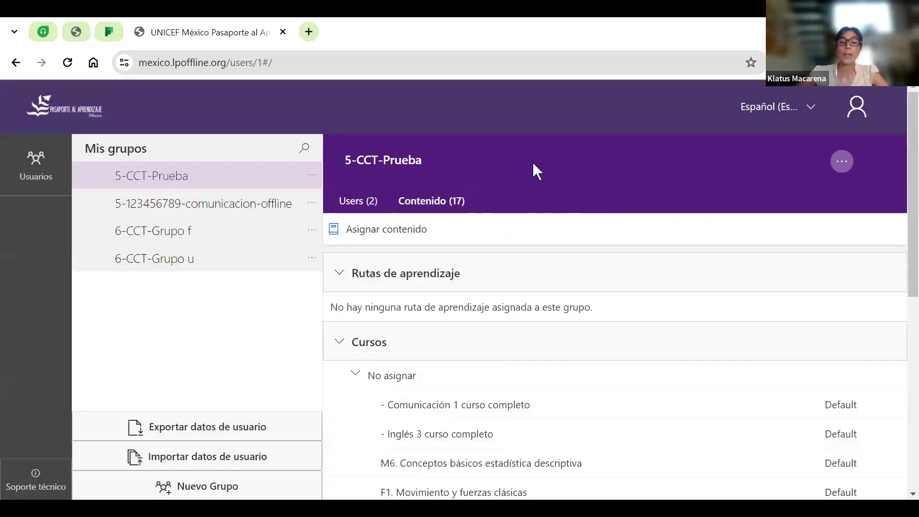
left_click(248, 261)
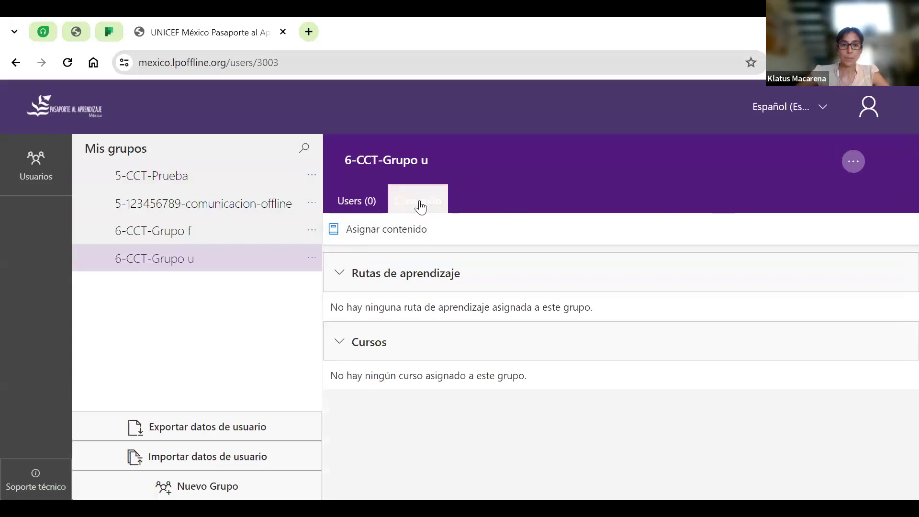
left_click(312, 259)
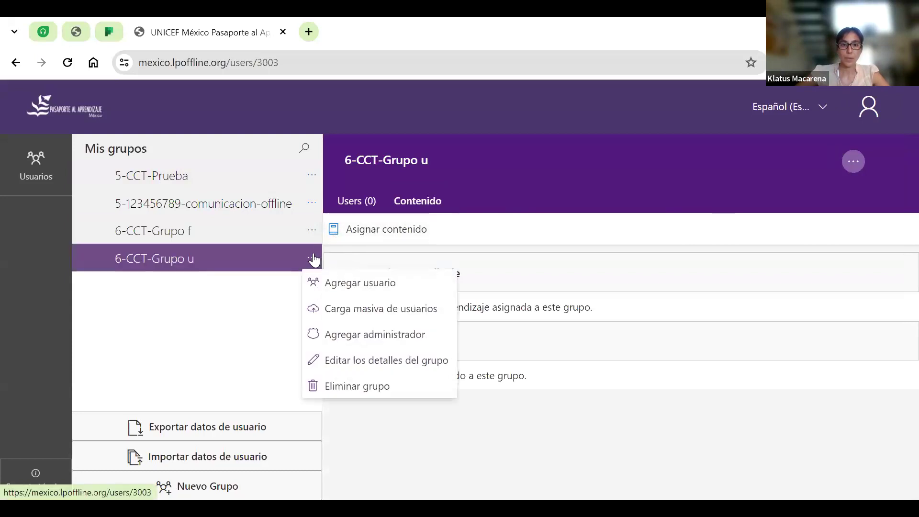
left_click(417, 203)
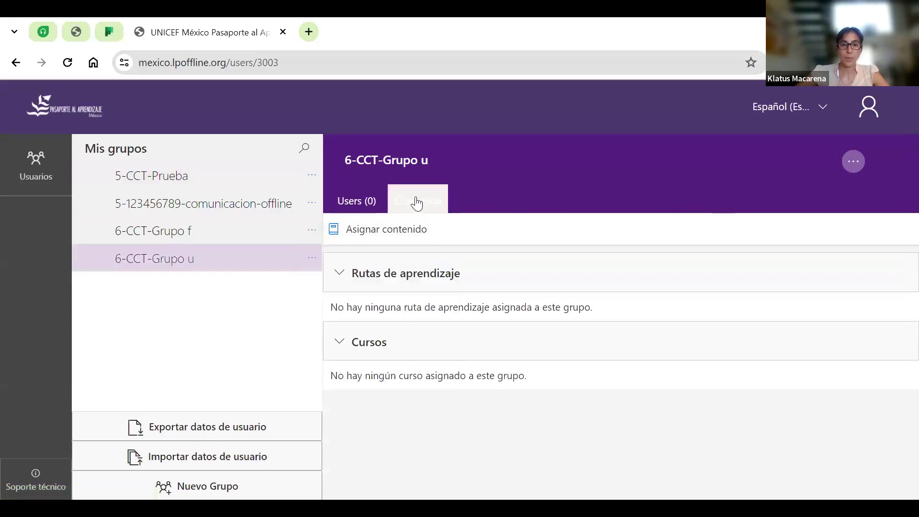
Assign the courses Comunicación 1 curso completo, Inglés 3 curso completo and F1. Movimiento y fuerzas clásicas to group 6-CCT-Grupo u
left_click(412, 232)
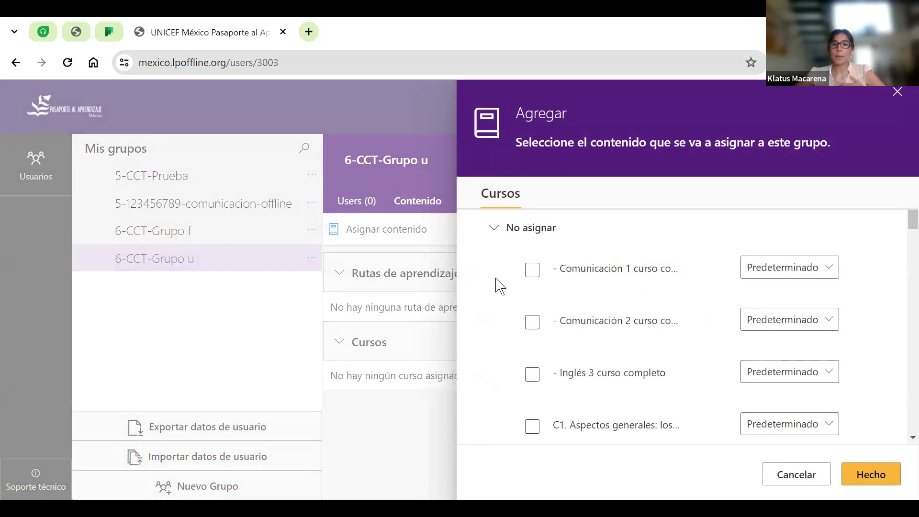
left_click(531, 270)
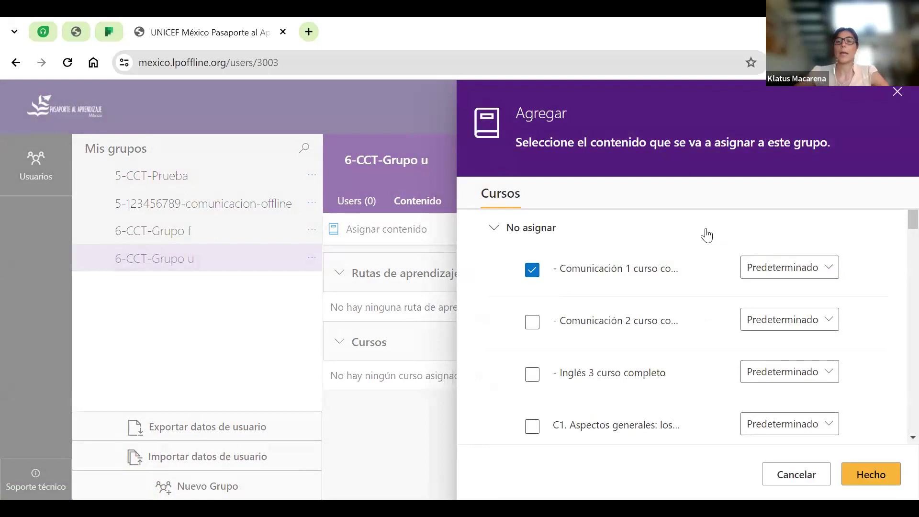
scroll(703, 235, "down", 5)
scroll(703, 235, "up", 5)
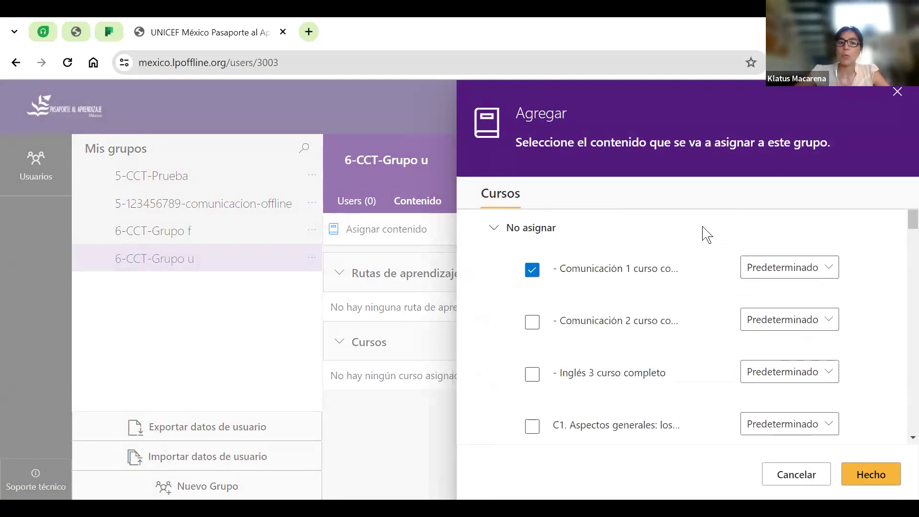
left_click(532, 375)
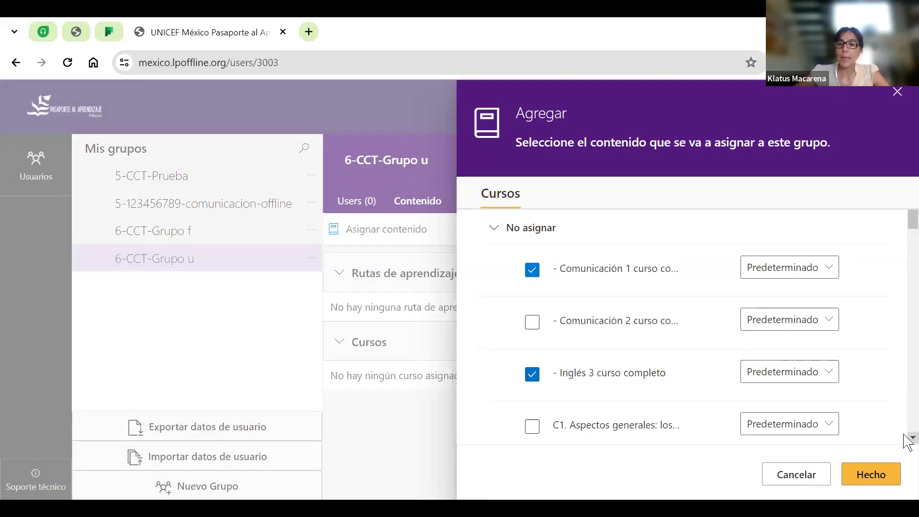
scroll(904, 436, "down", 2)
scroll(904, 435, "down", 5)
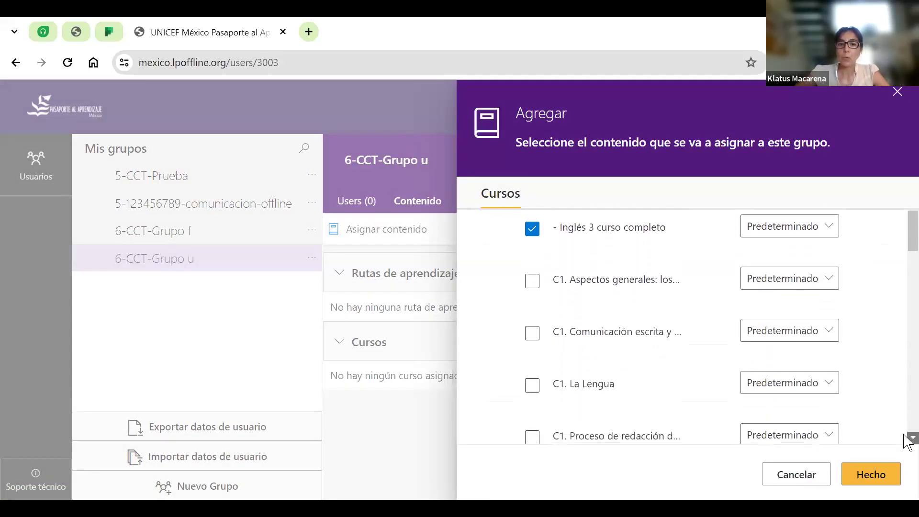
scroll(904, 434, "down", 5)
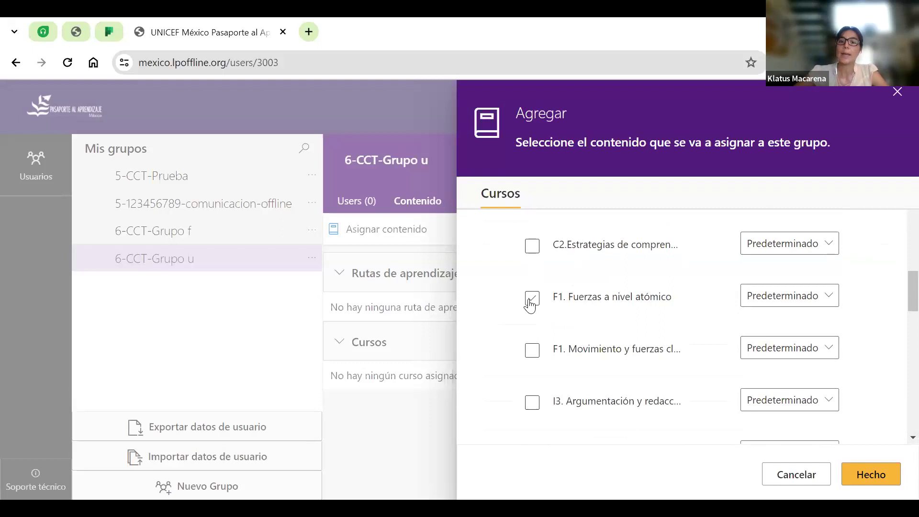
left_click(531, 353)
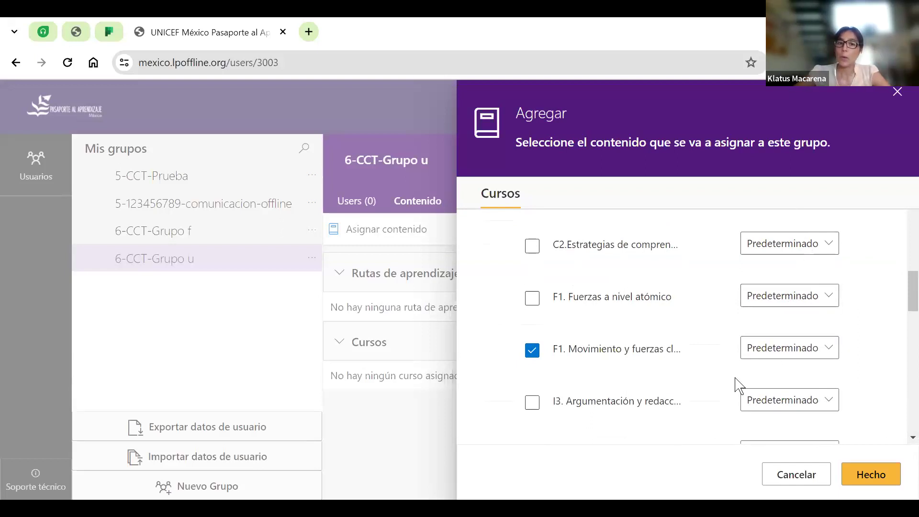
left_click(884, 476)
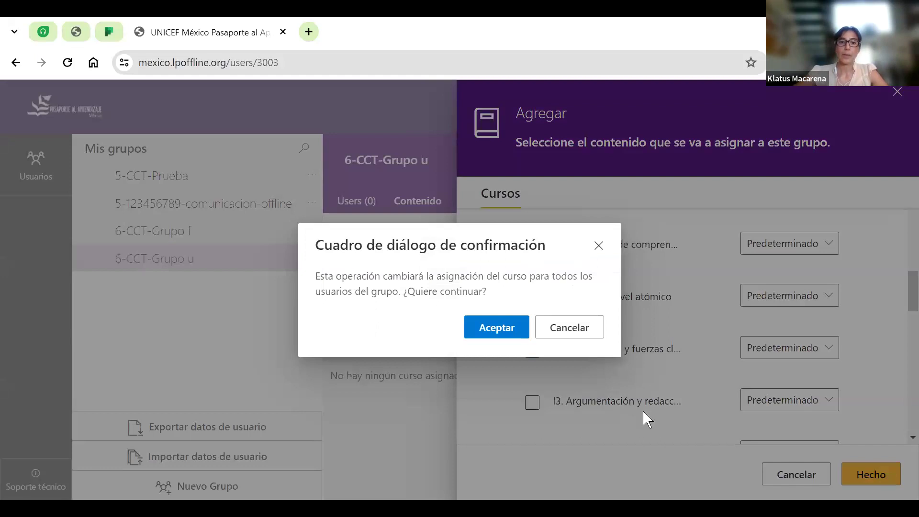
left_click(484, 331)
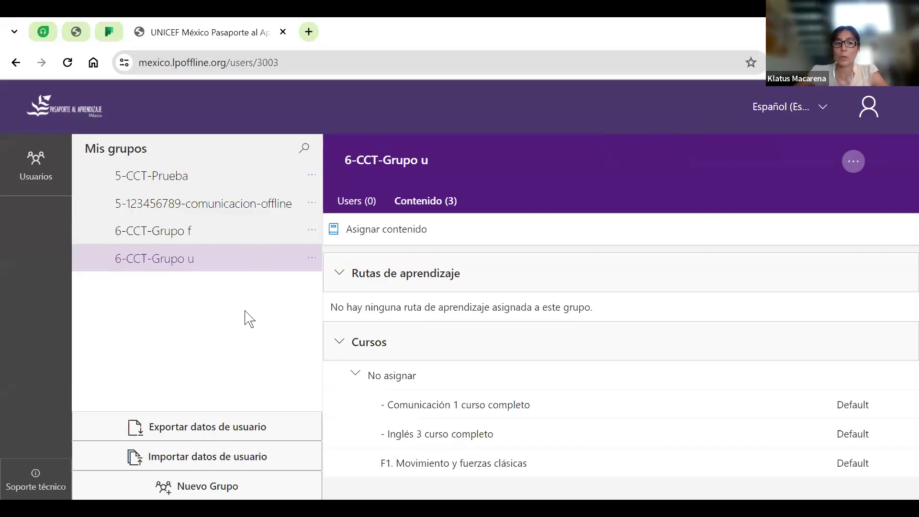
Bulk-upload the users from Prueba-offline-Docentes-F6.csv to group 6-CCT-Grupo u and reload the page
left_click(312, 260)
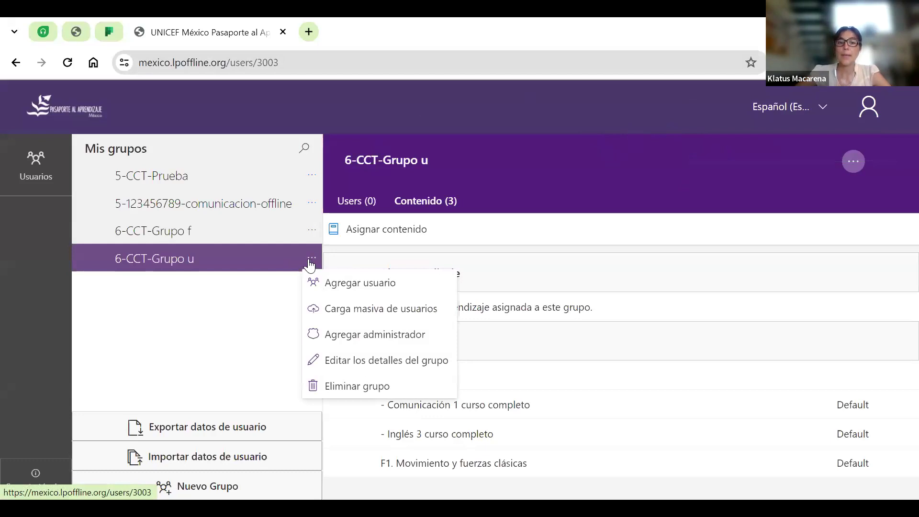
left_click(428, 315)
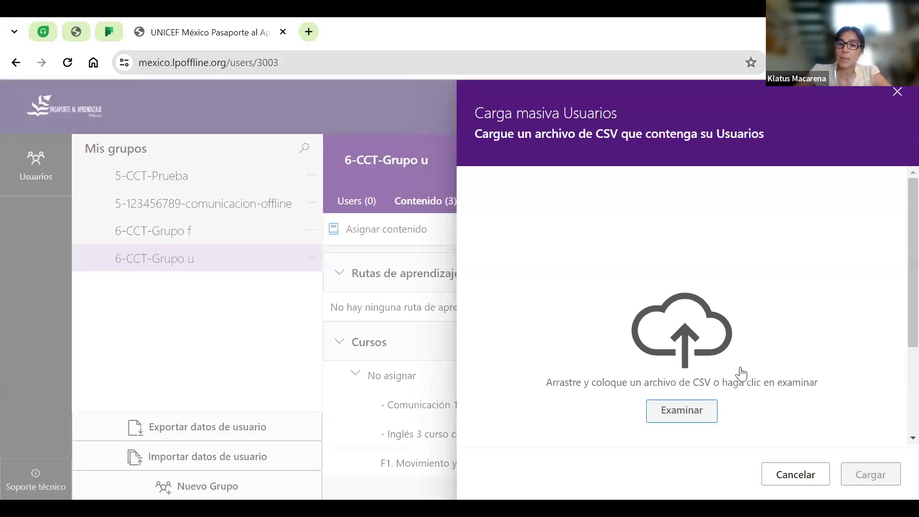
left_click(675, 406)
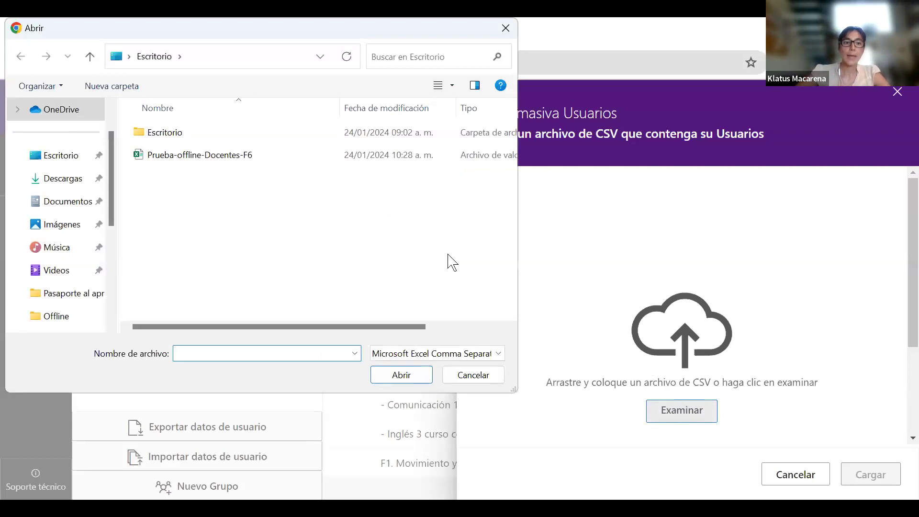
double_click(209, 164)
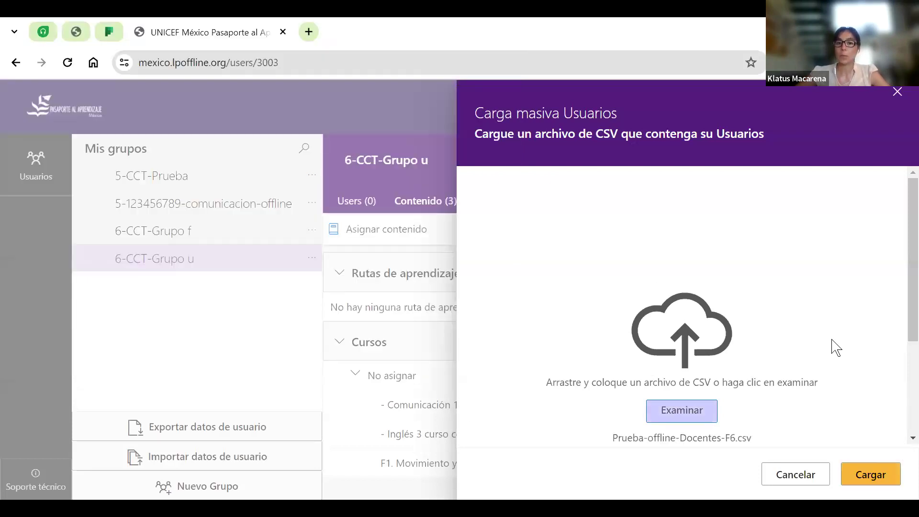
left_click(876, 477)
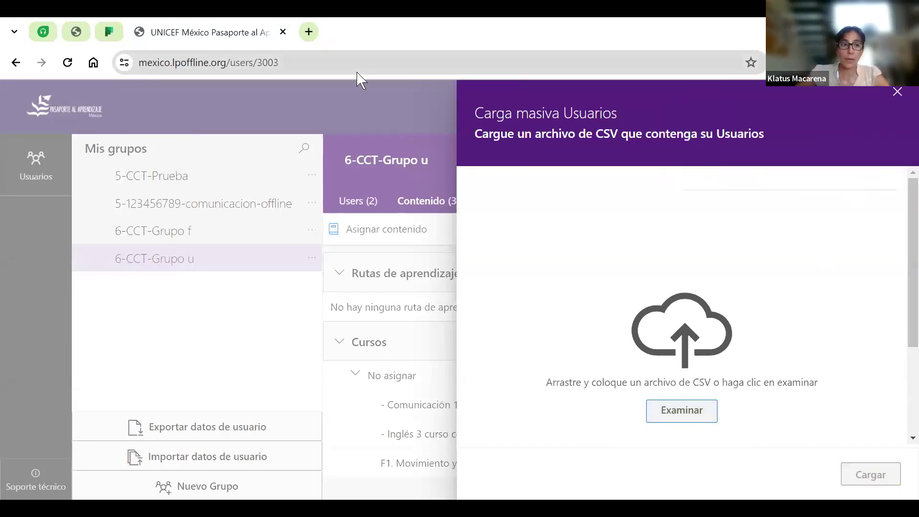
left_click(72, 67)
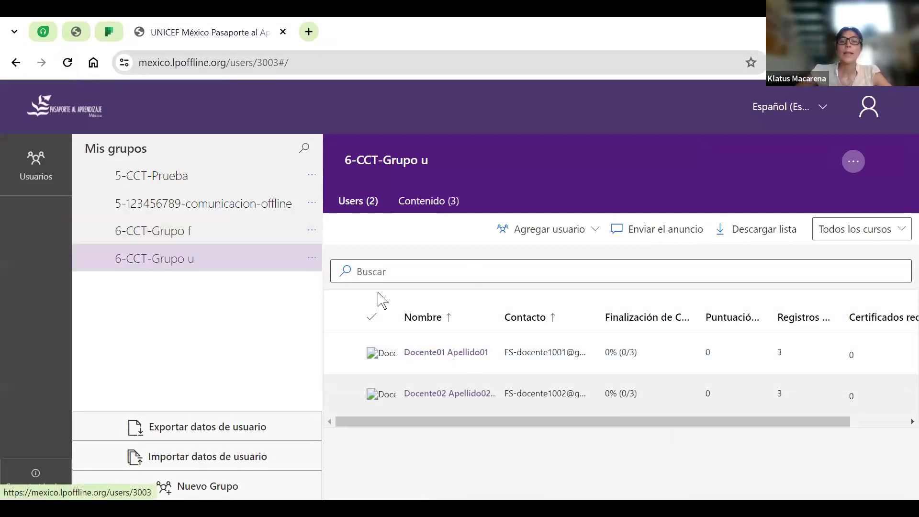
Review the enrolled courses of the first user in the group, download that user's report card and close the record
left_click(421, 354)
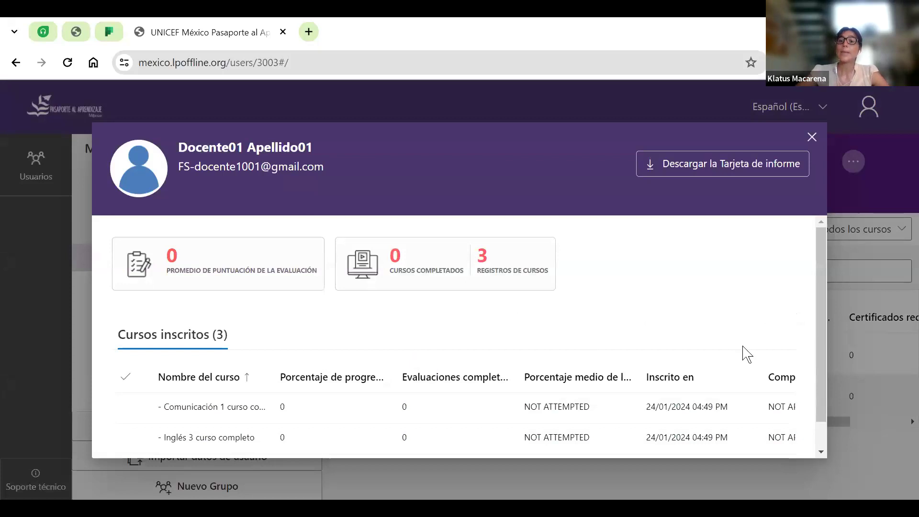
left_click_drag(820, 349, 820, 395)
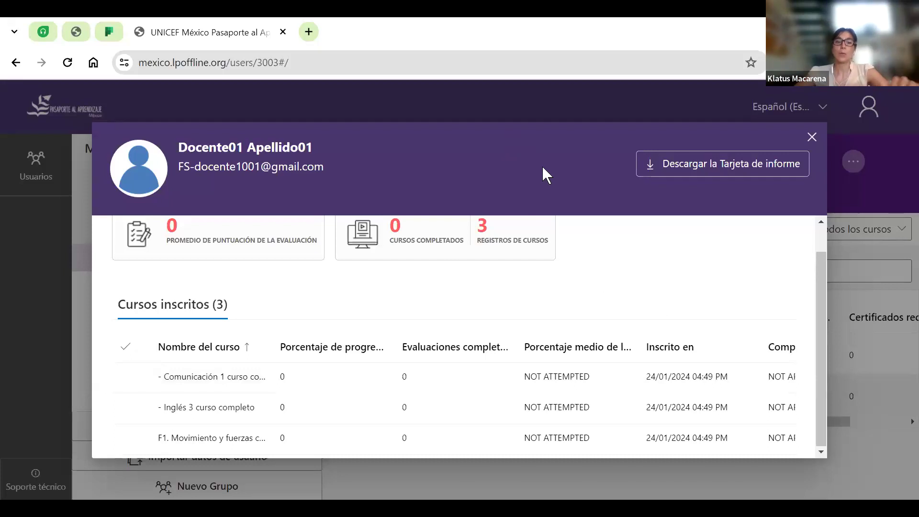
left_click(698, 163)
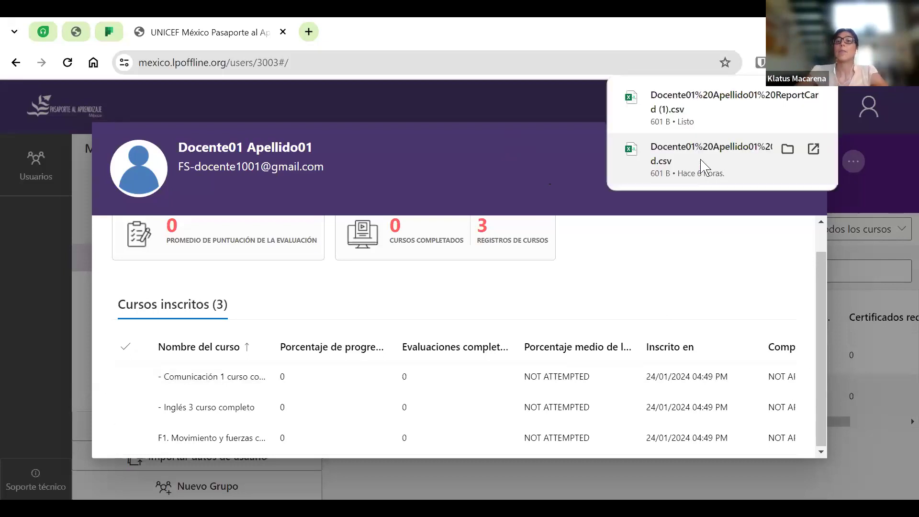
left_click(543, 162)
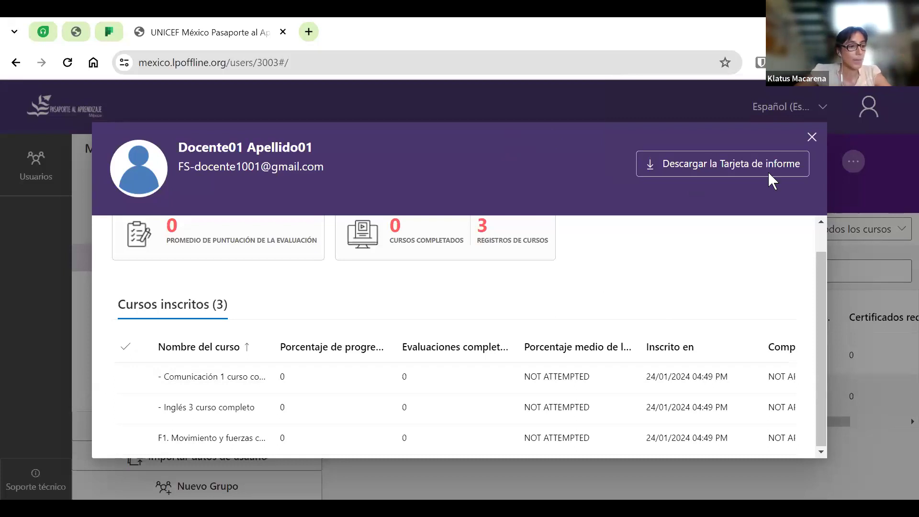
left_click(812, 136)
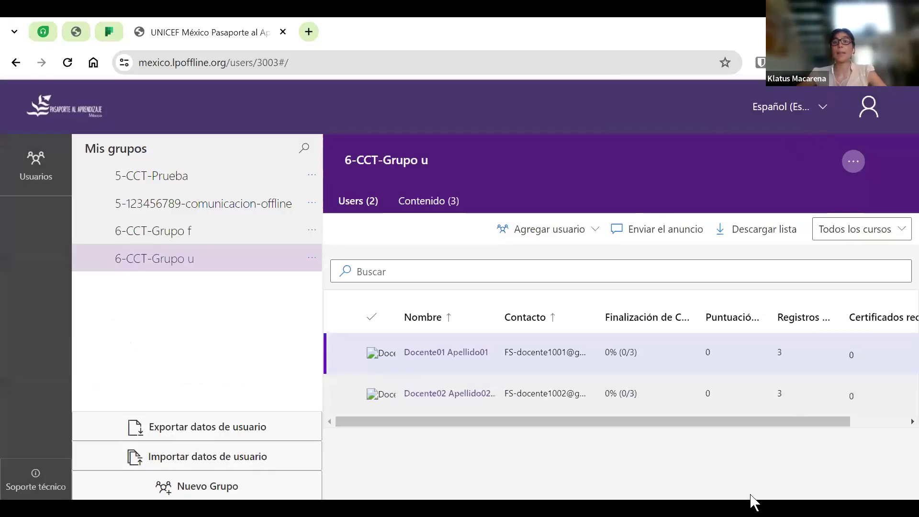
Switch to the learner view and look through the courses listed in Mis Cursos
left_click(867, 121)
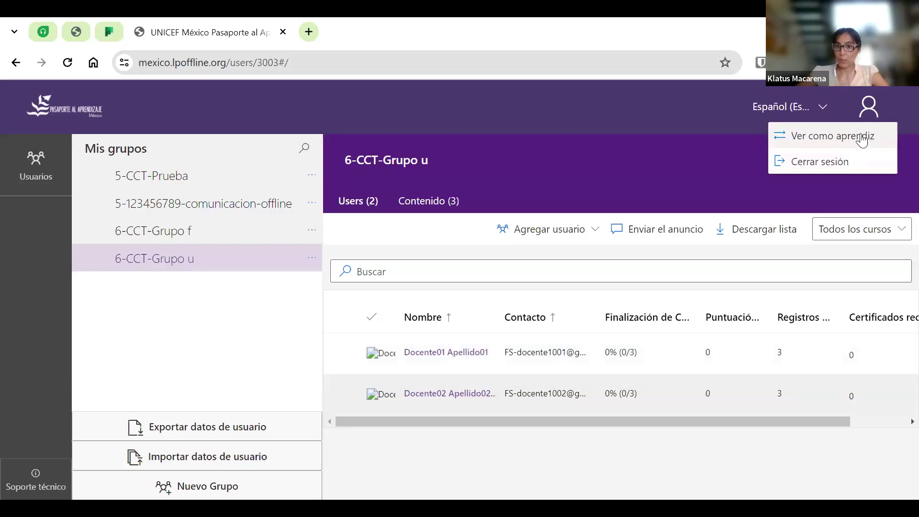
left_click(861, 139)
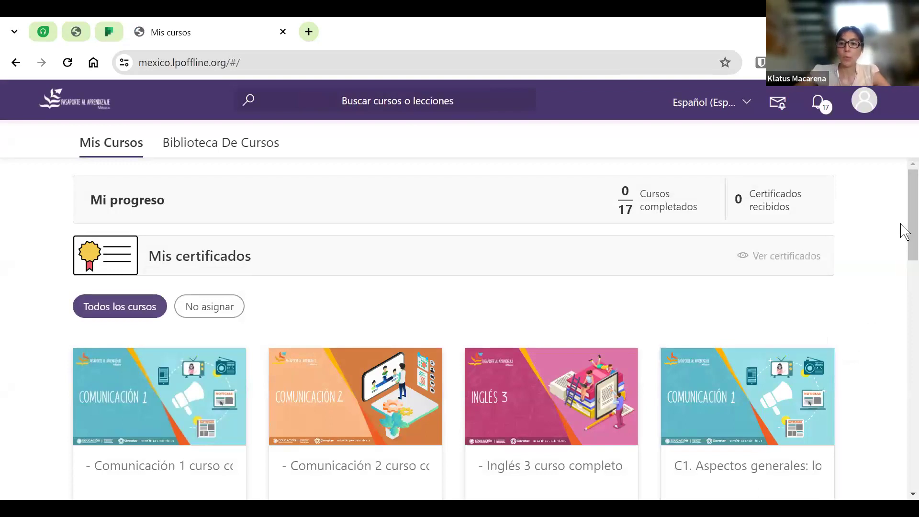
left_click_drag(908, 232, 907, 257)
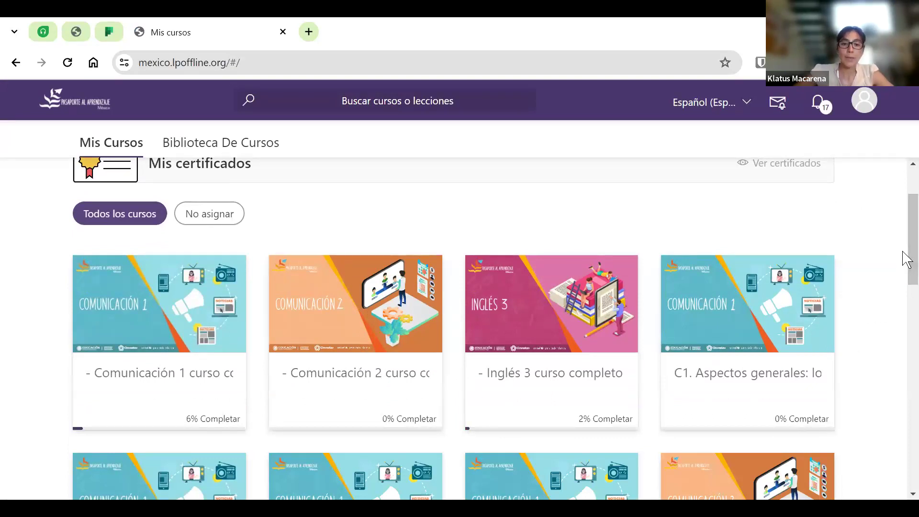
Open the course Inglés 3 curso completo and look through its Presentación lesson
left_click(585, 319)
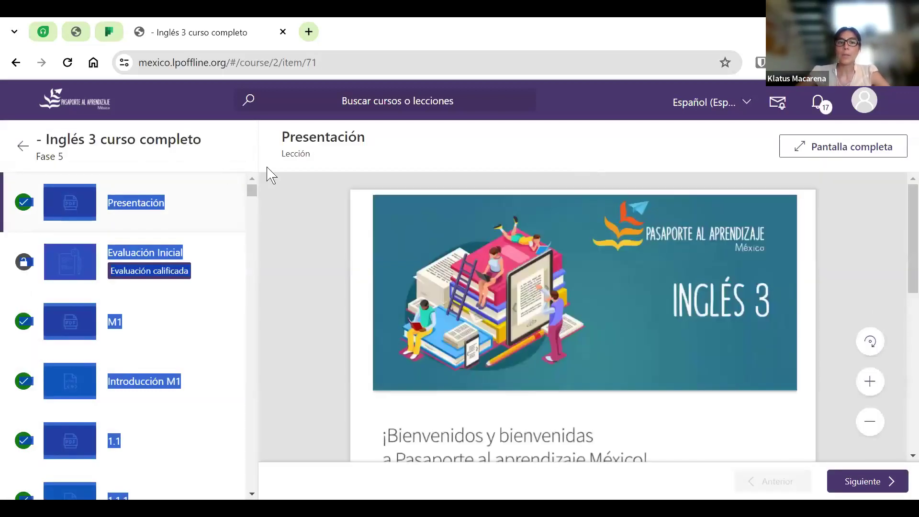
left_click(278, 193)
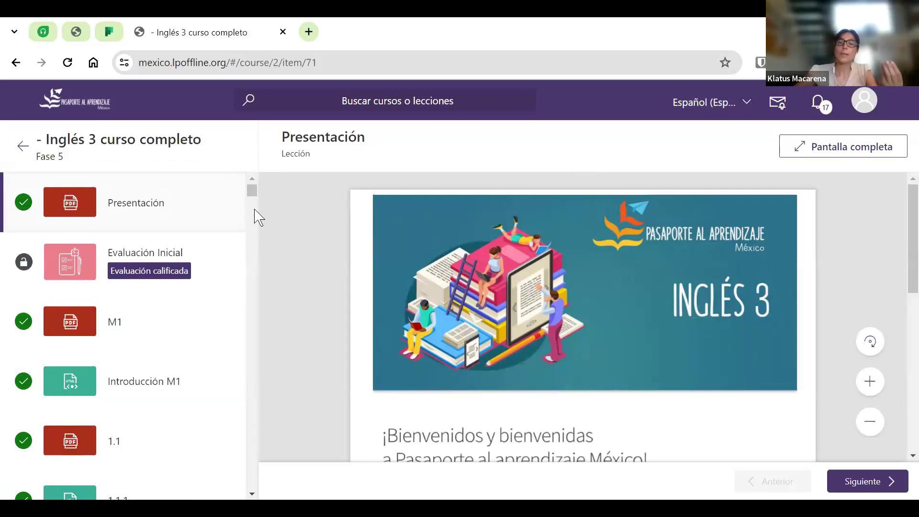
scroll(652, 282, "down", 8)
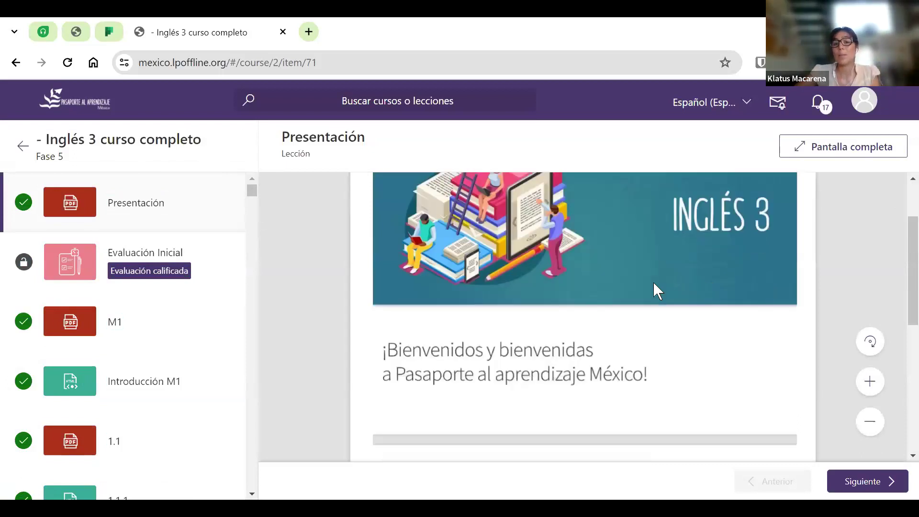
scroll(498, 329, "up", 8)
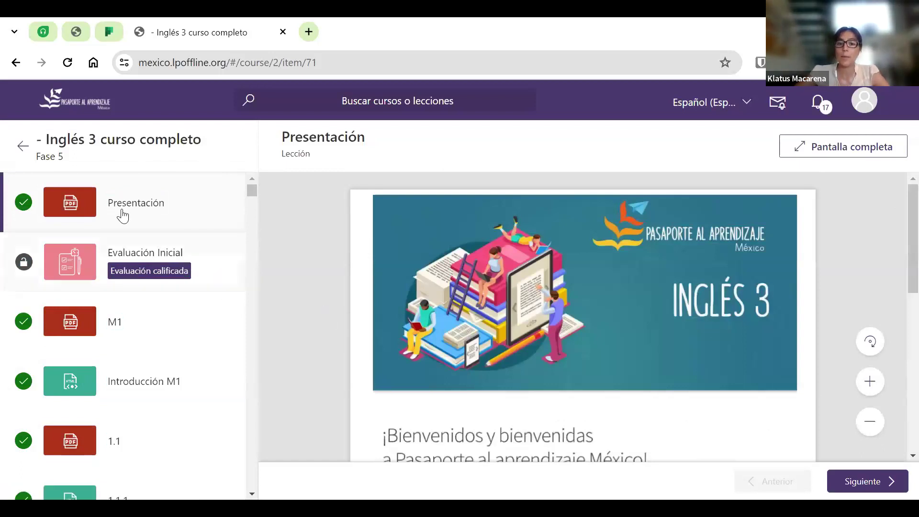
left_click_drag(904, 383, 905, 297)
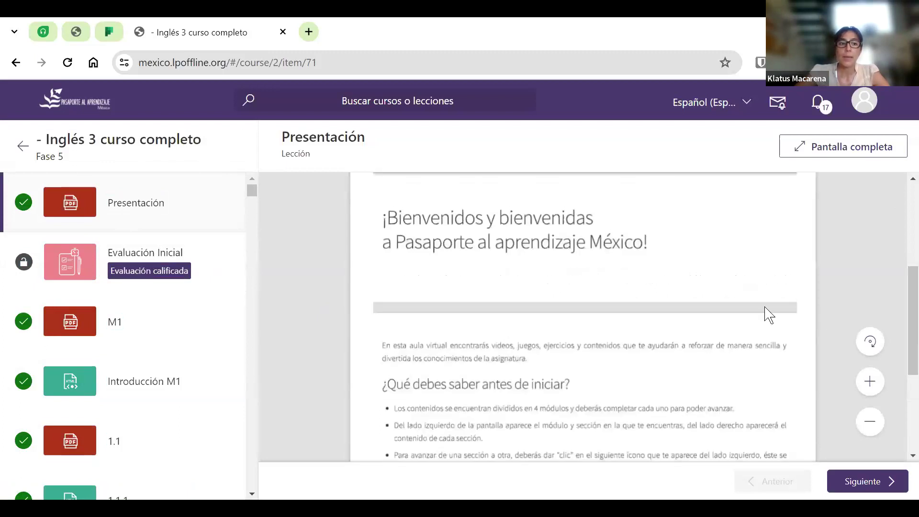
Start the Evaluación Inicial, answer the first question with "would you like to eat" and exit the assessment
left_click(78, 258)
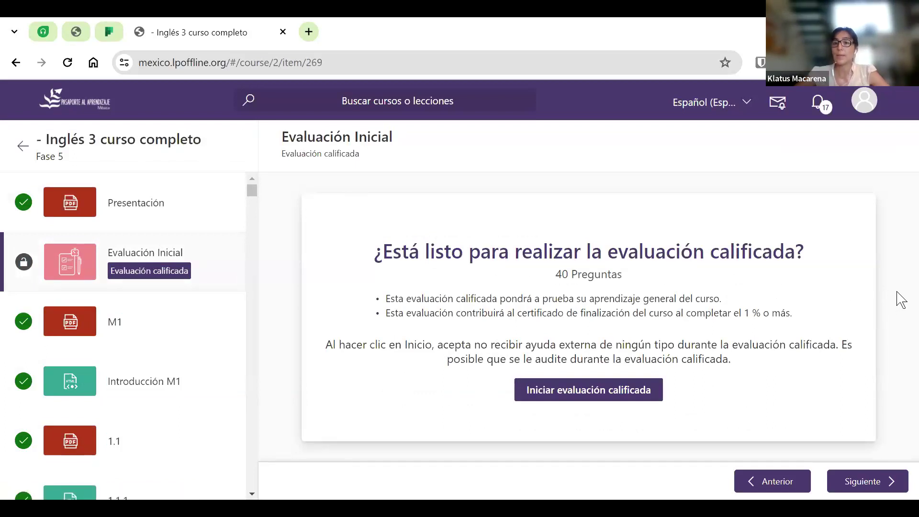
left_click(603, 389)
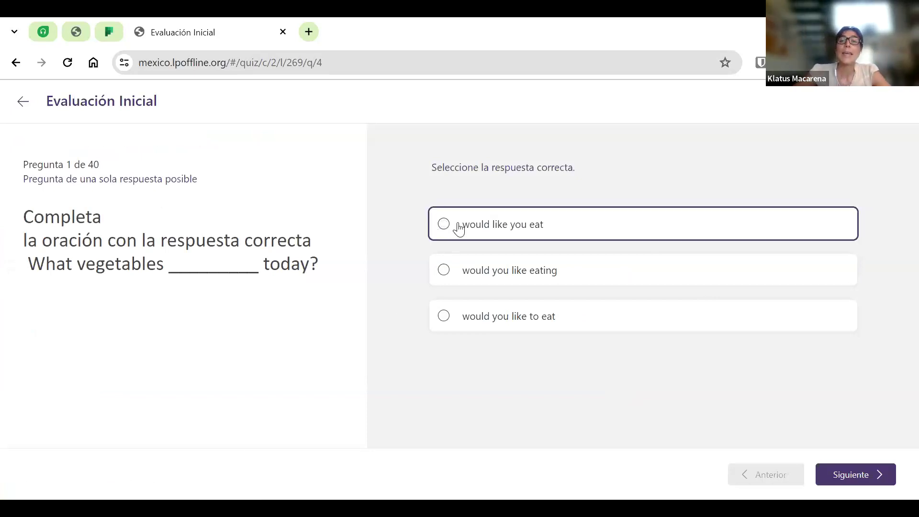
left_click(718, 321)
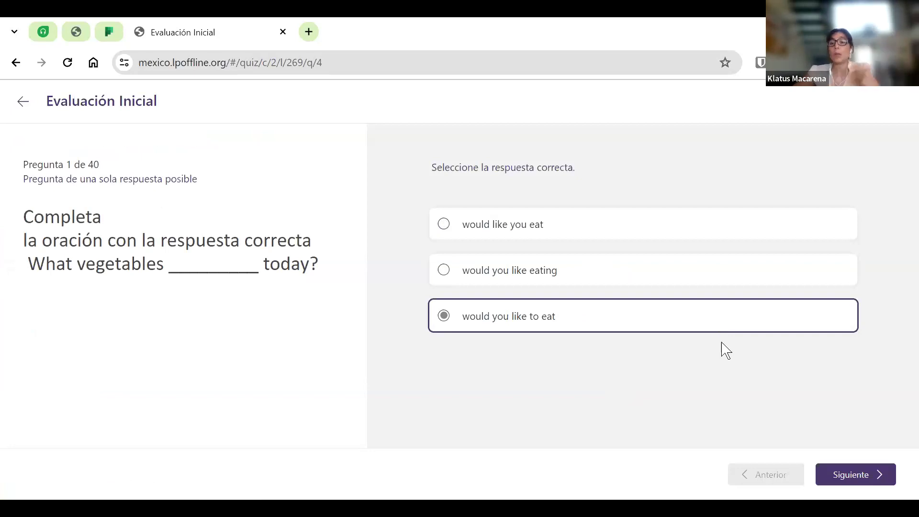
left_click(25, 103)
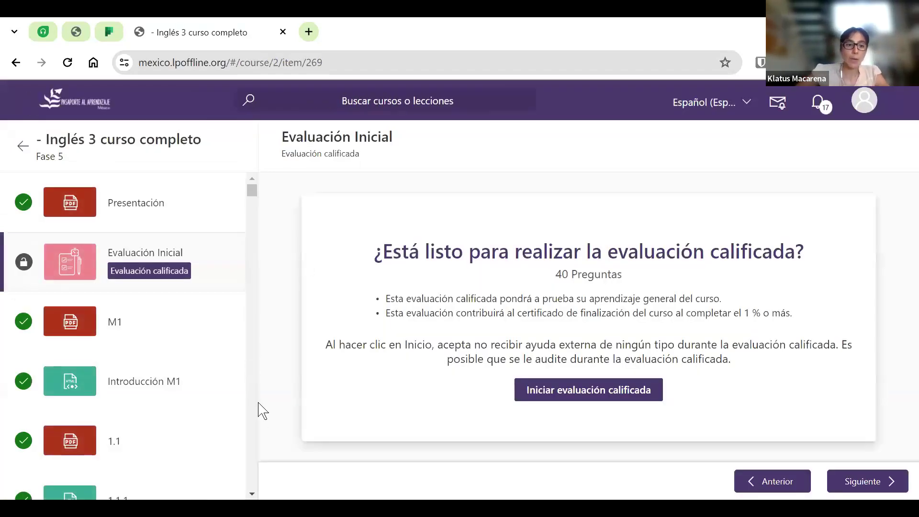
Open the Introducción M1 lesson of the Inglés 3 course
left_click(250, 494)
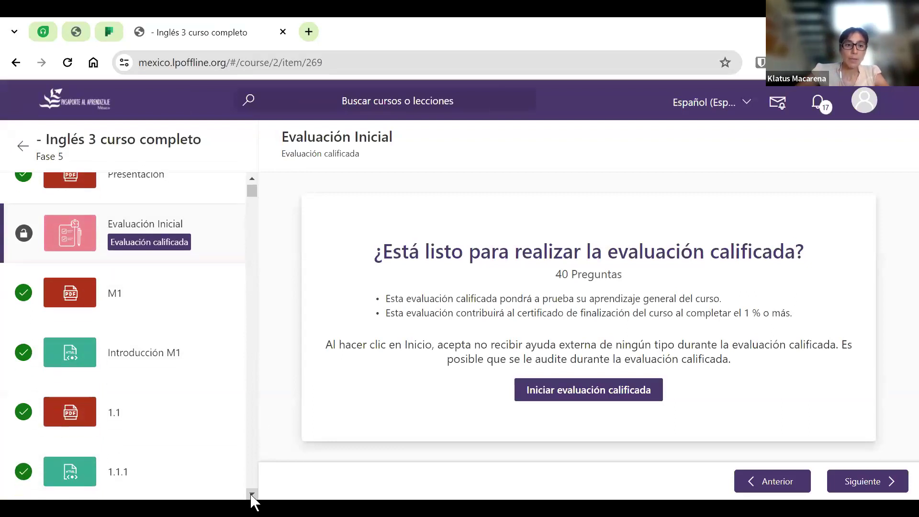
left_click(251, 494)
left_click(251, 493)
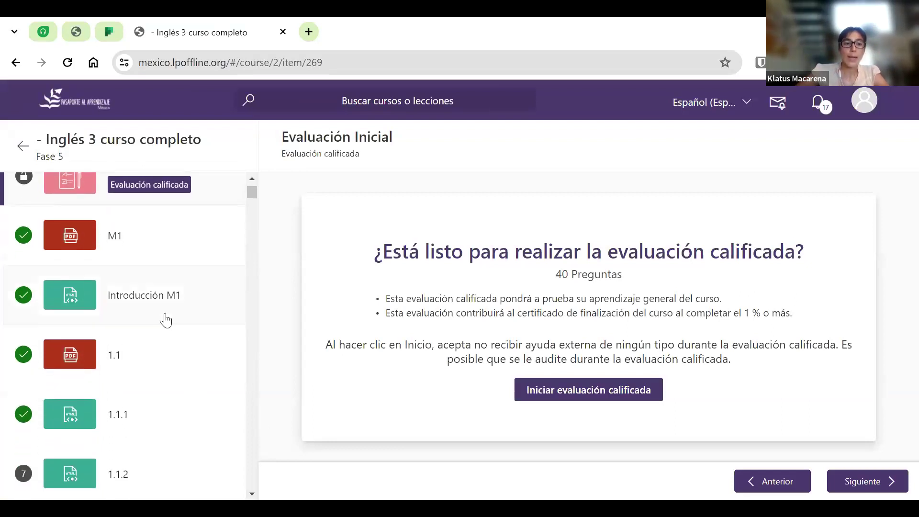
left_click(145, 297)
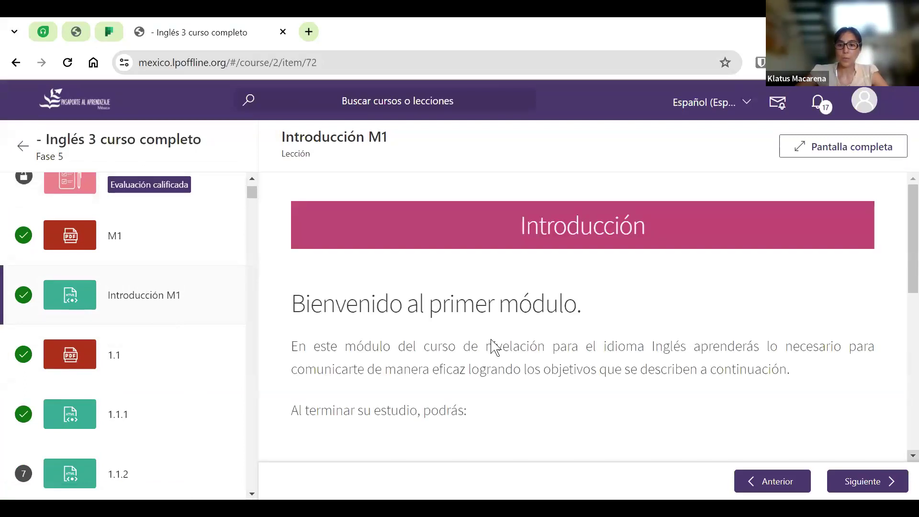
Read the rest of Introducción M1, and look through the Personal Pronouns content of lesson 1.1
scroll(904, 454, "down", 3)
scroll(904, 454, "down", 7)
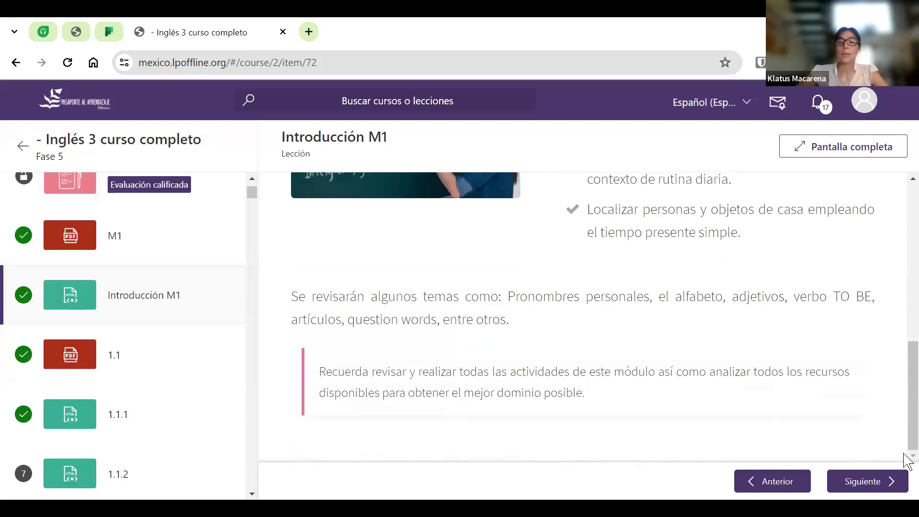
left_click(67, 365)
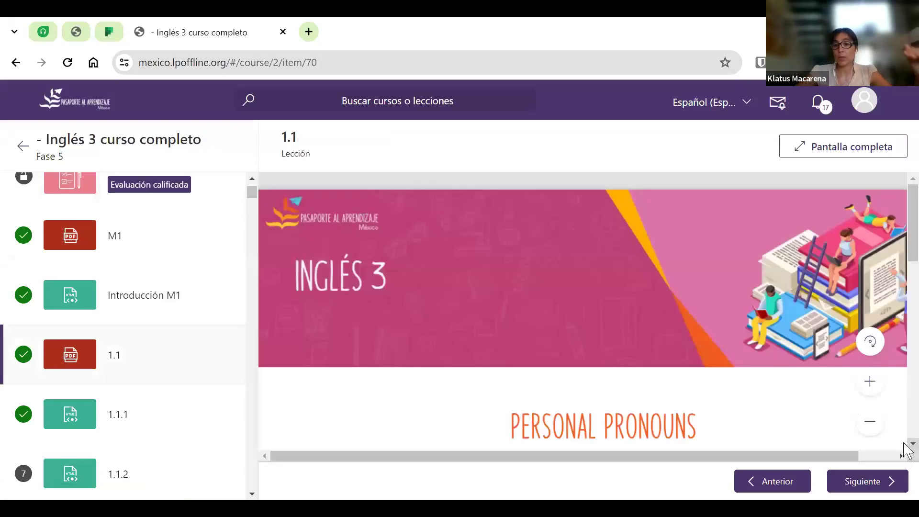
scroll(903, 447, "down", 1)
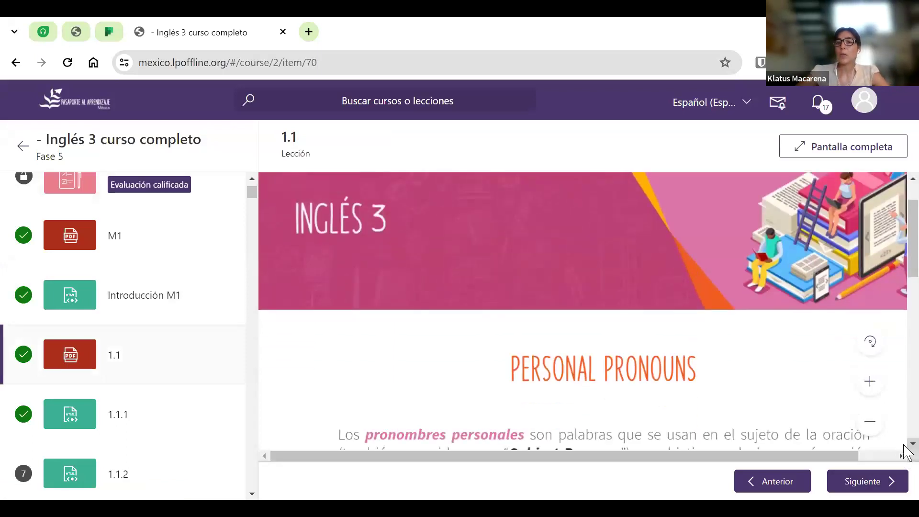
scroll(906, 452, "down", 1)
scroll(906, 452, "down", 4)
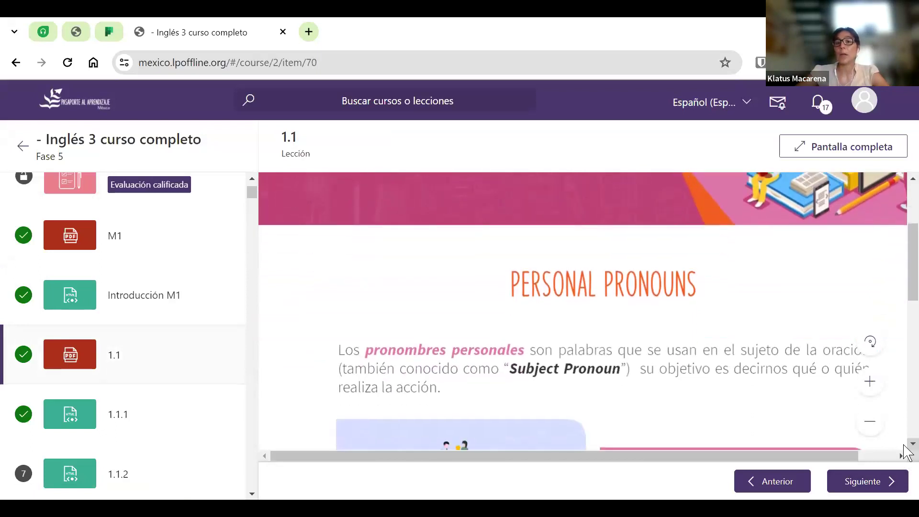
scroll(904, 447, "down", 5)
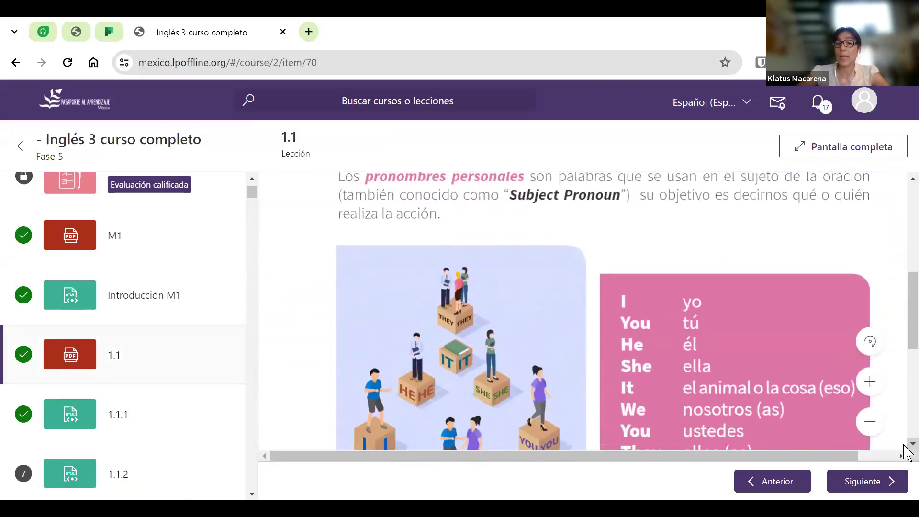
scroll(903, 446, "down", 3)
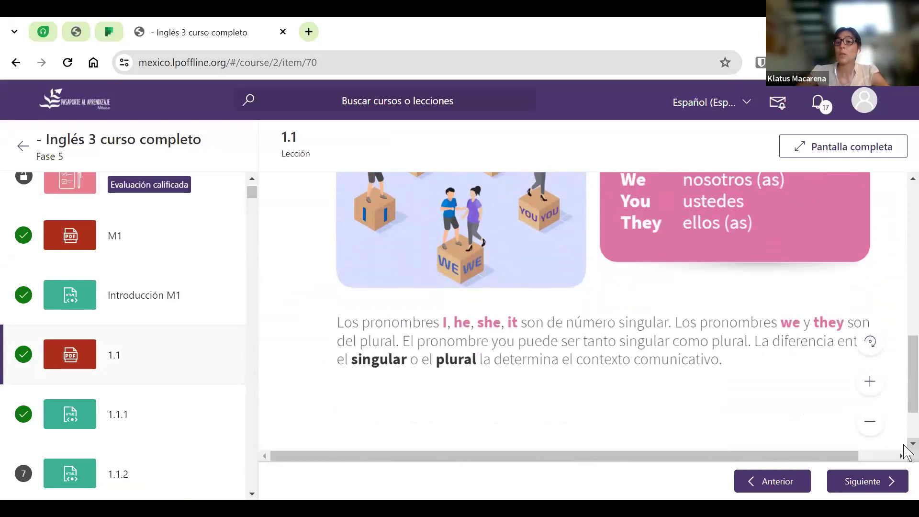
scroll(904, 180, "up", 3)
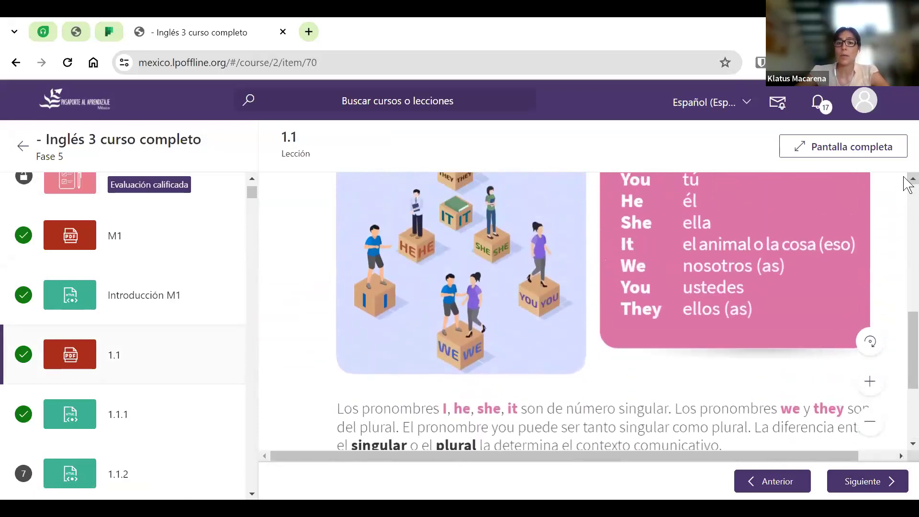
scroll(904, 180, "up", 1)
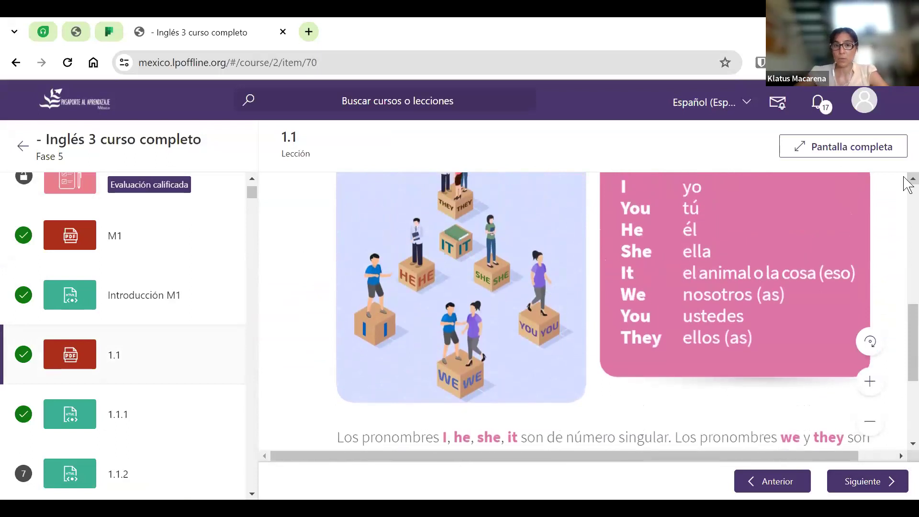
scroll(905, 180, "up", 1)
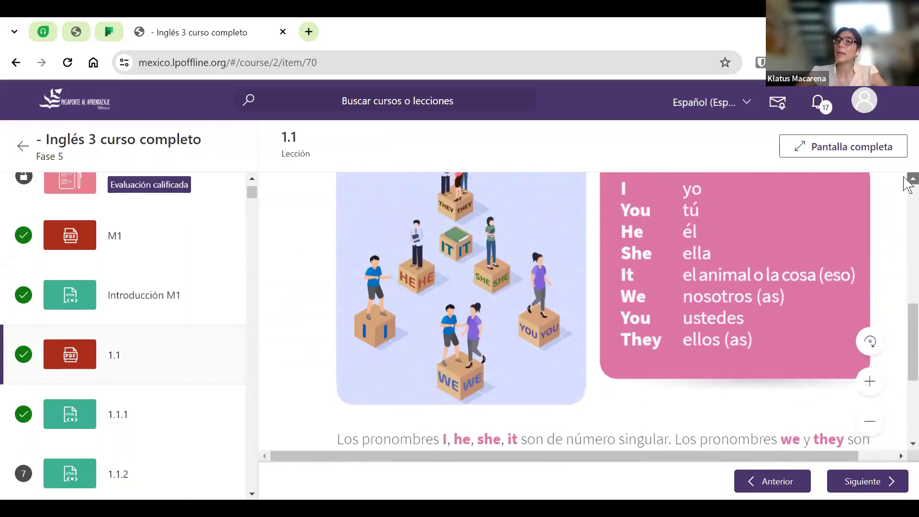
scroll(905, 184, "up", 1)
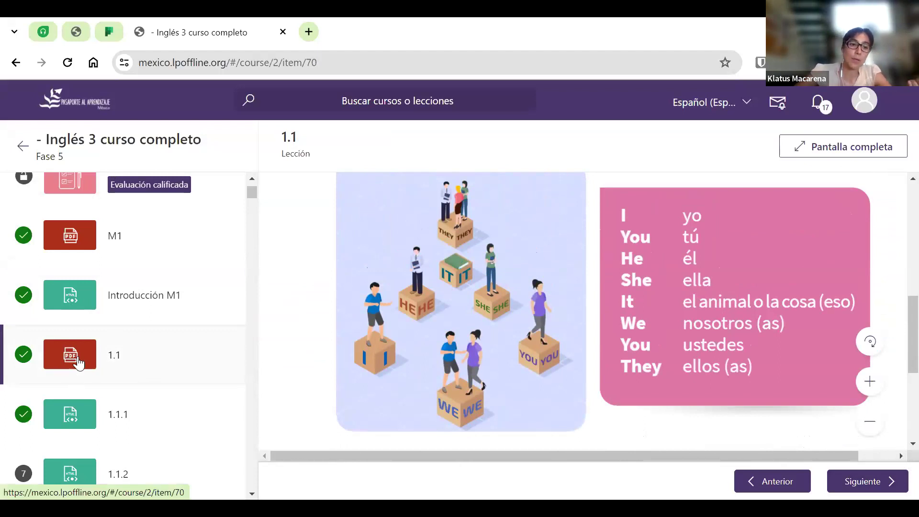
Open exercise 1.1.1 and match IT to house, HE to David and HE to books
left_click(84, 414)
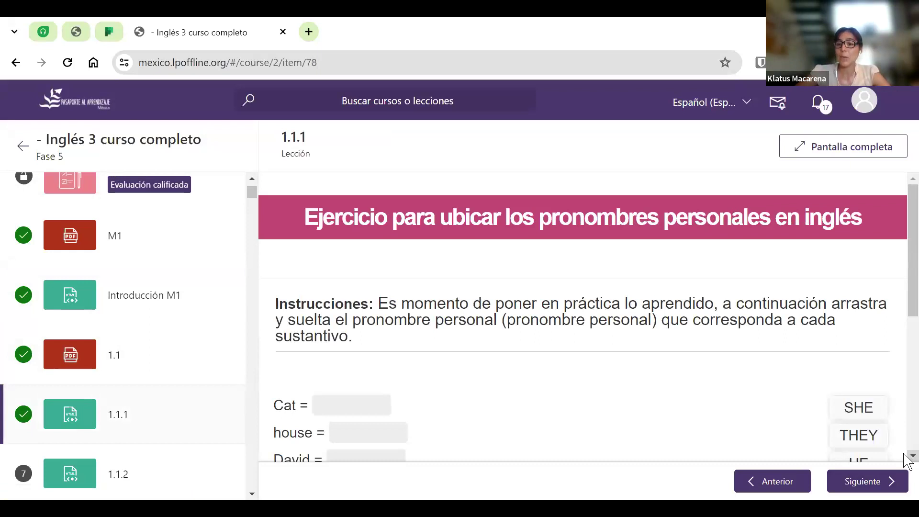
scroll(904, 453, "down", 3)
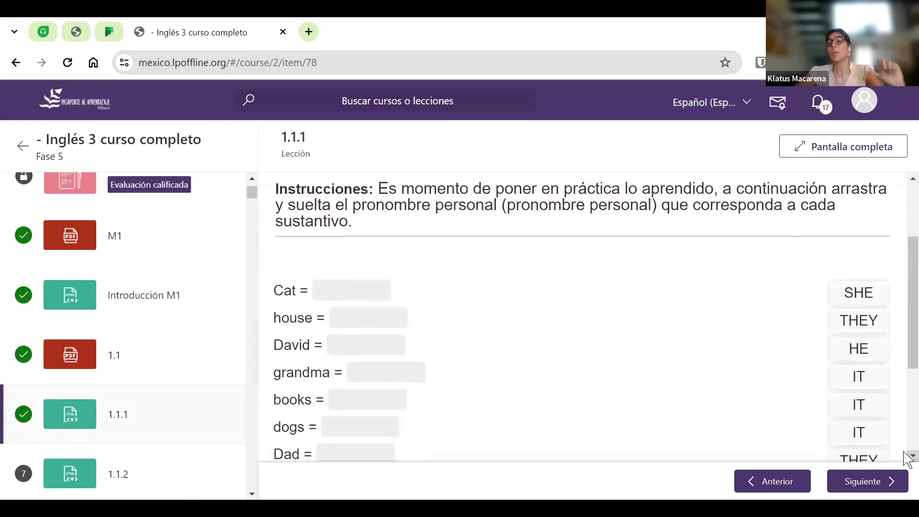
scroll(904, 452, "down", 1)
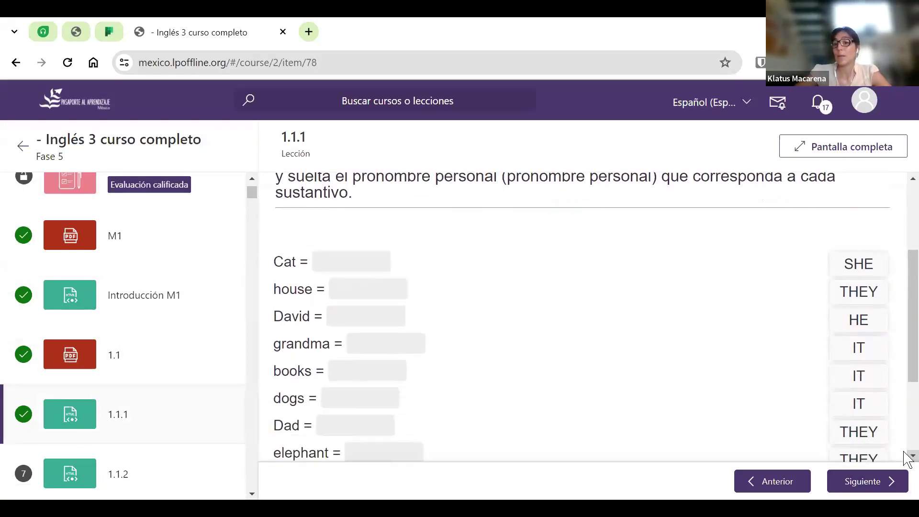
scroll(904, 452, "down", 1)
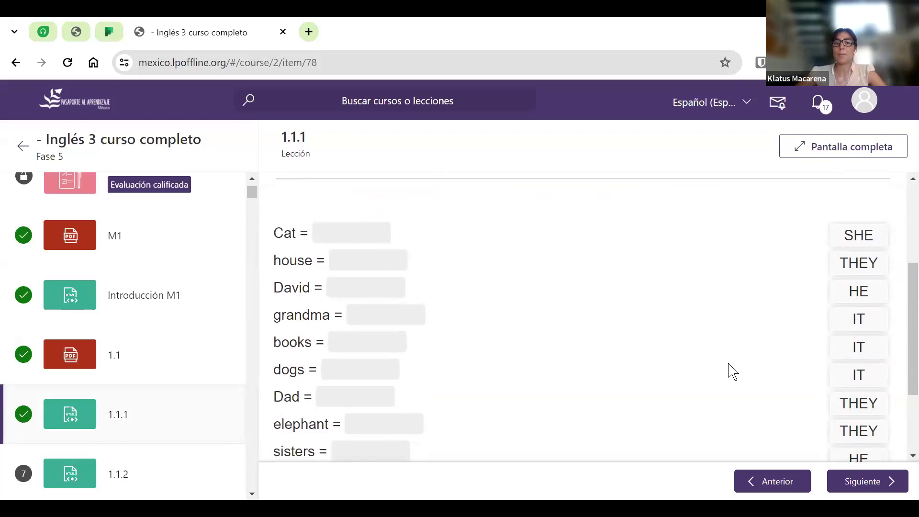
left_click_drag(857, 297, 363, 297)
left_click_drag(861, 297, 361, 269)
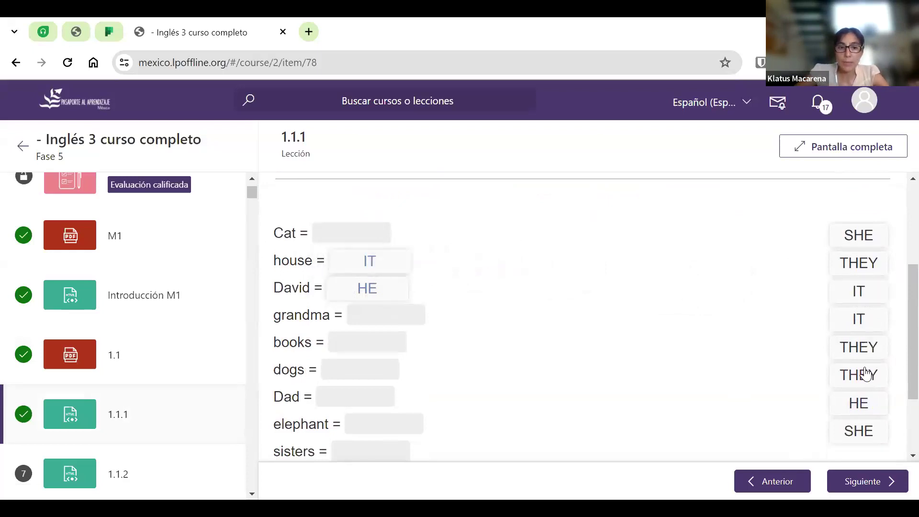
left_click_drag(863, 404, 375, 338)
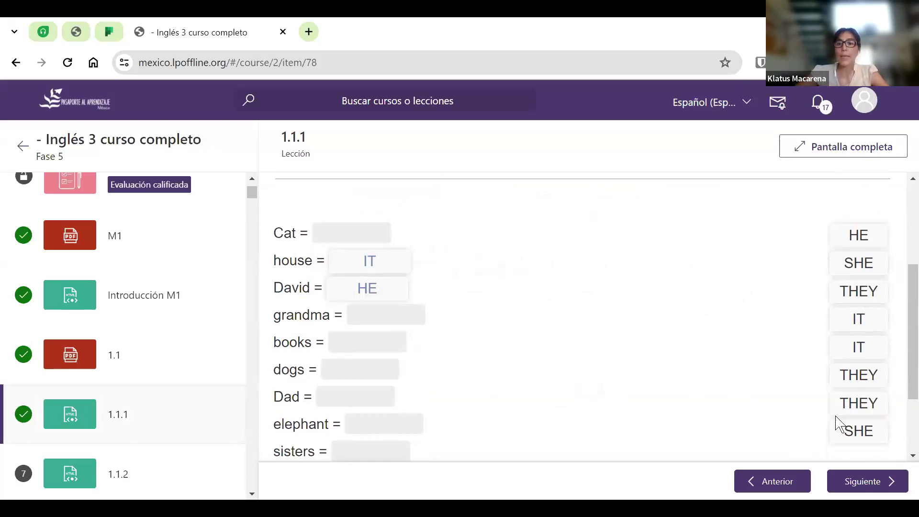
left_click_drag(856, 240, 364, 343)
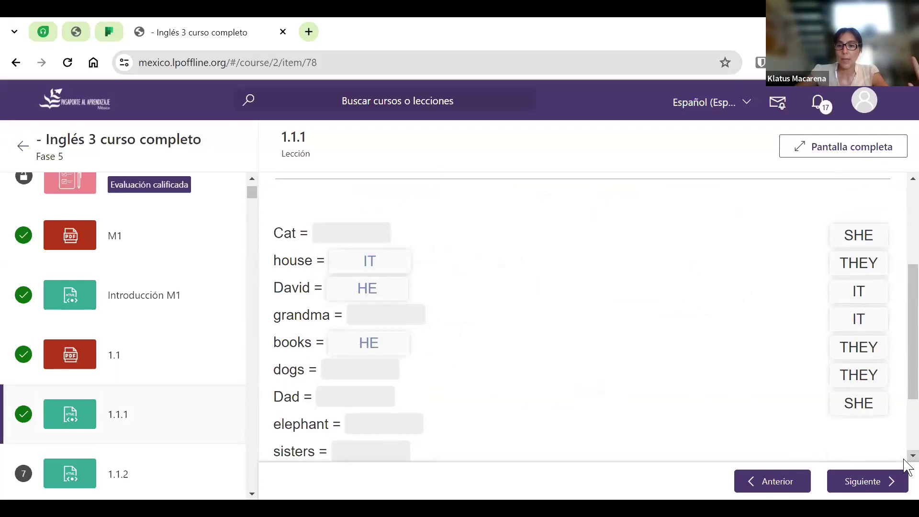
Submit the pronoun exercise answers for verification
scroll(905, 458, "down", 1)
scroll(904, 458, "down", 2)
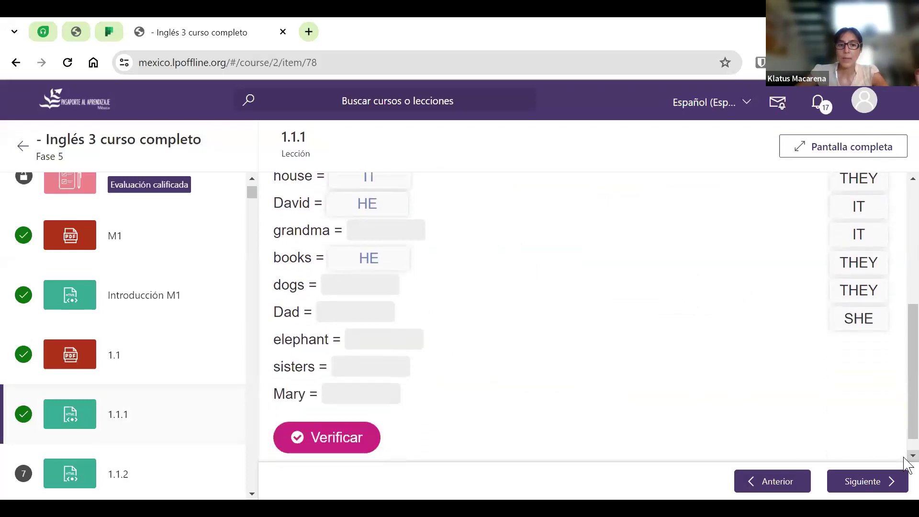
left_click(338, 415)
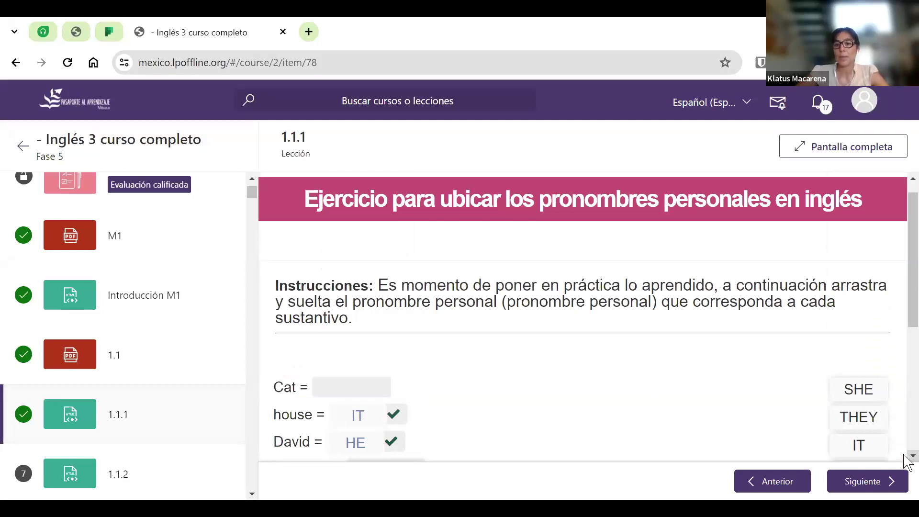
Show the solution of the pronoun exercise and restart the exercise for another attempt
scroll(904, 457, "down", 1)
scroll(904, 457, "down", 5)
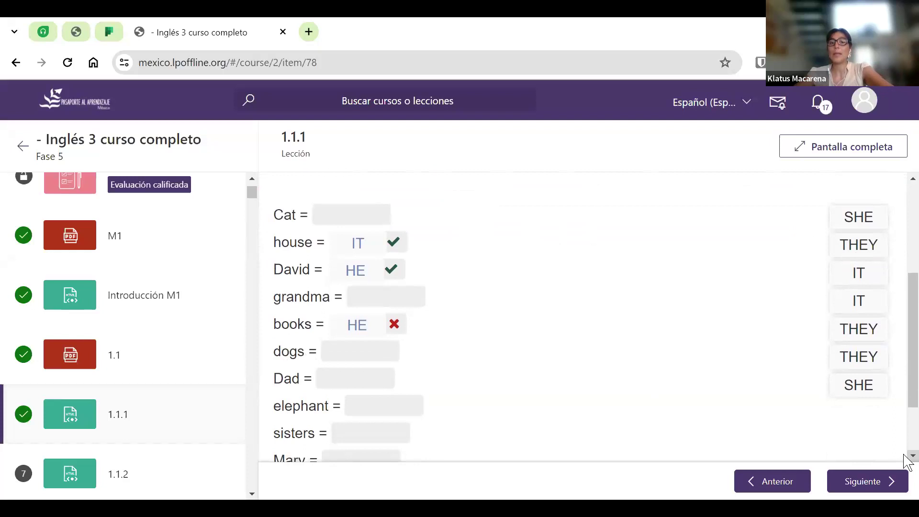
scroll(906, 461, "down", 2)
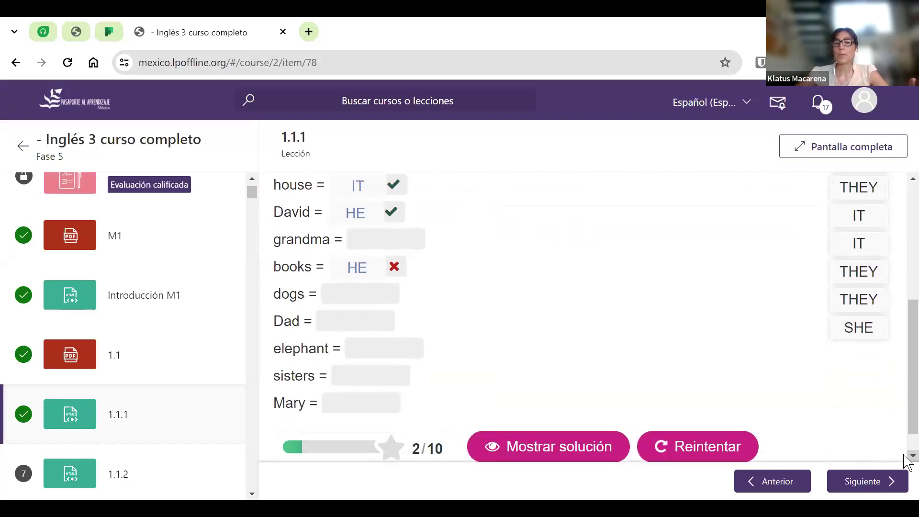
left_click(578, 445)
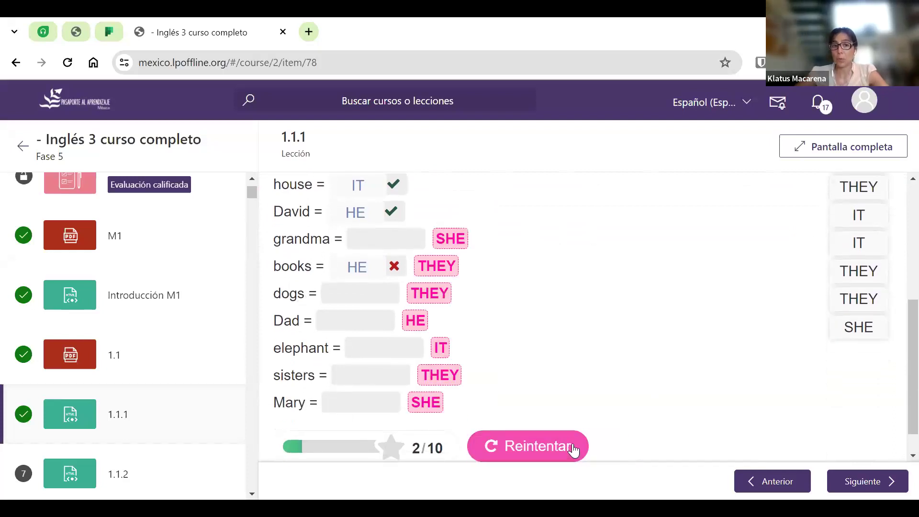
left_click(530, 450)
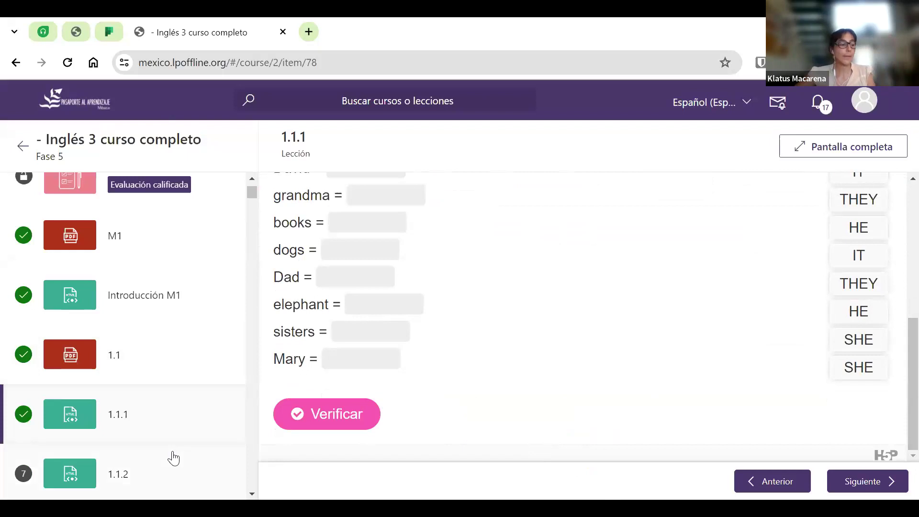
Find and open the Video 1.2 lesson in the course outline, play the beginning and pause it
left_click(252, 493)
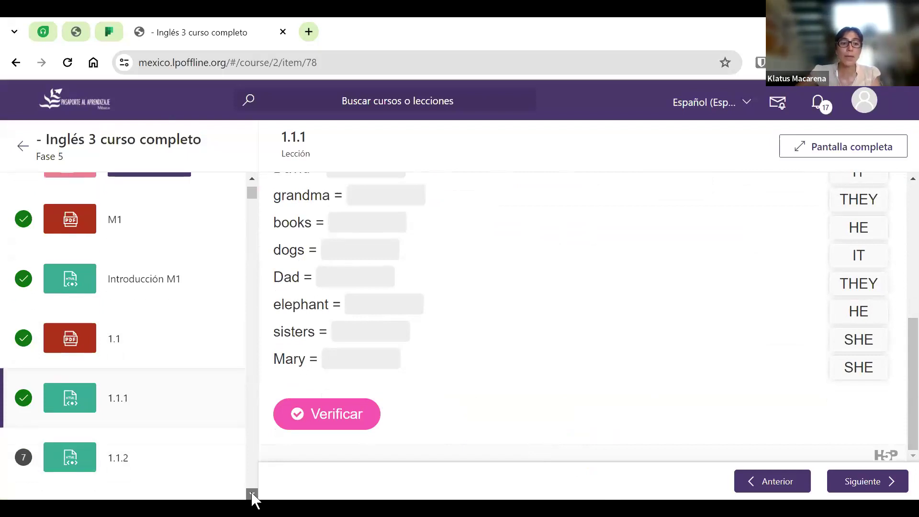
left_click(252, 494)
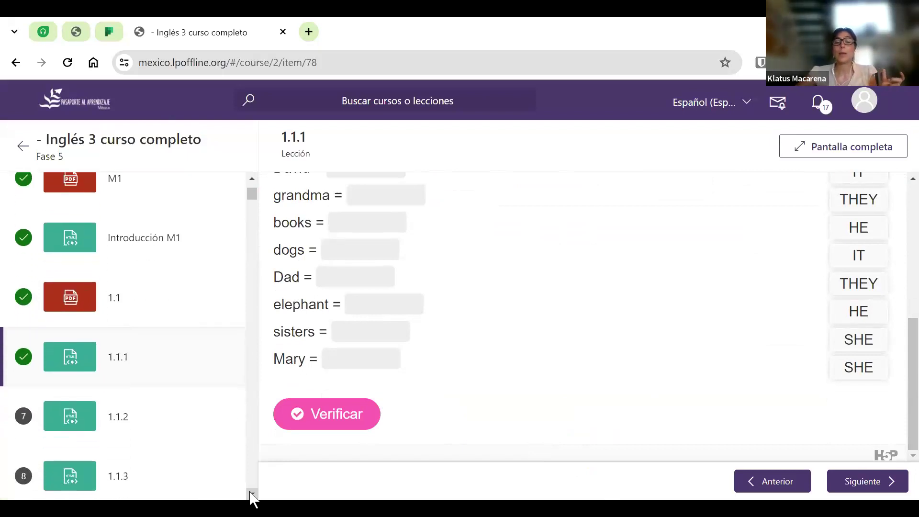
left_click(252, 493)
left_click(252, 493)
left_click(252, 494)
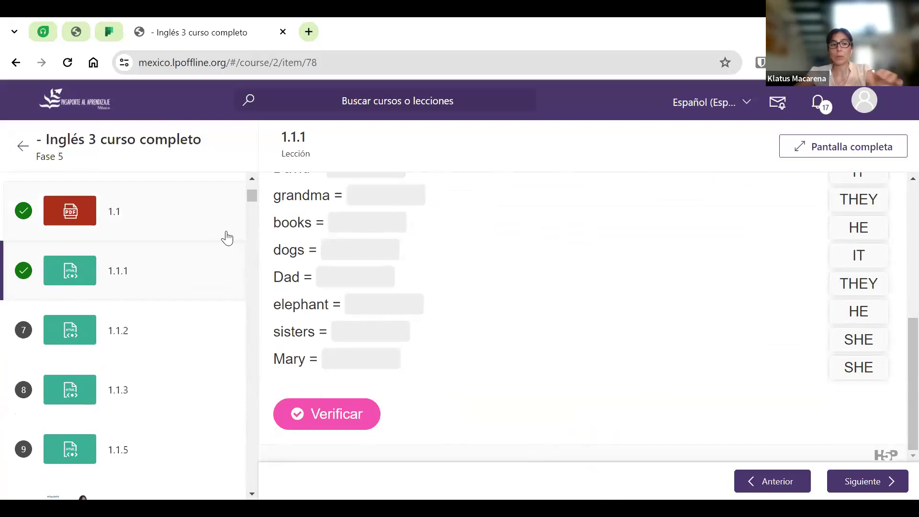
left_click(253, 493)
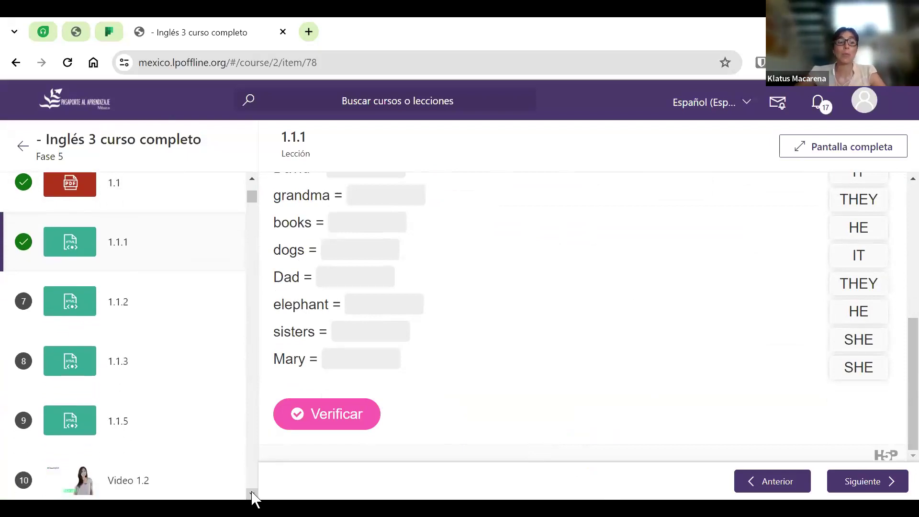
left_click(252, 493)
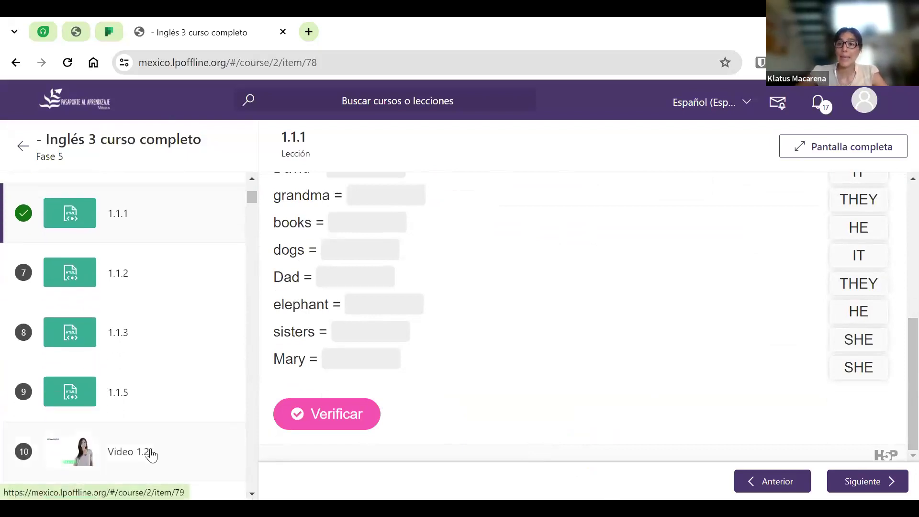
left_click(75, 448)
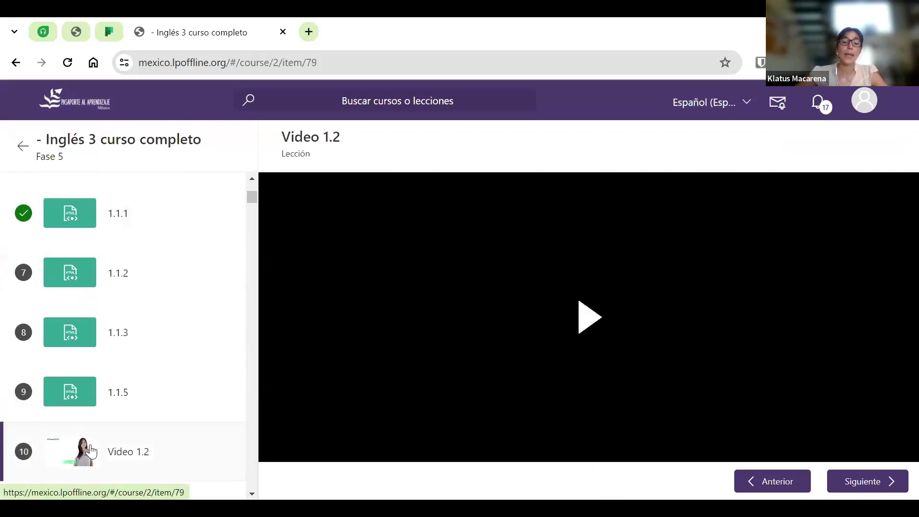
left_click(588, 316)
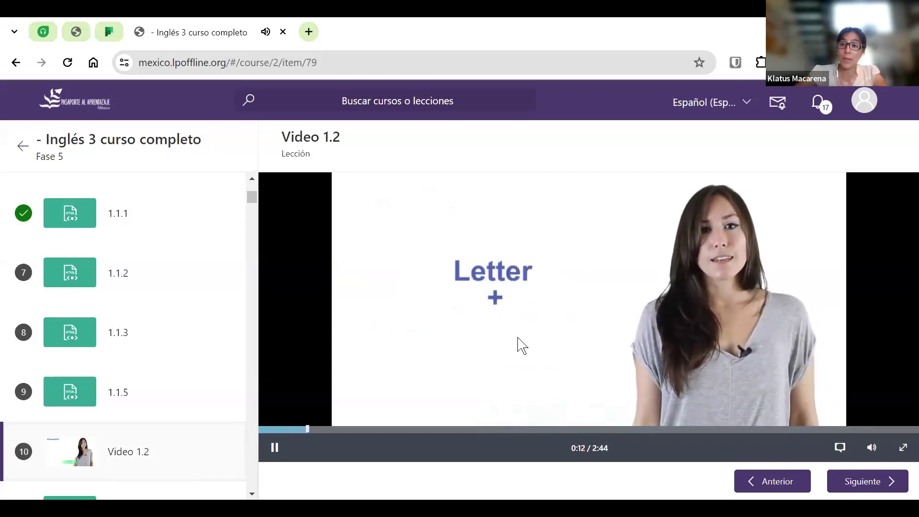
left_click(275, 448)
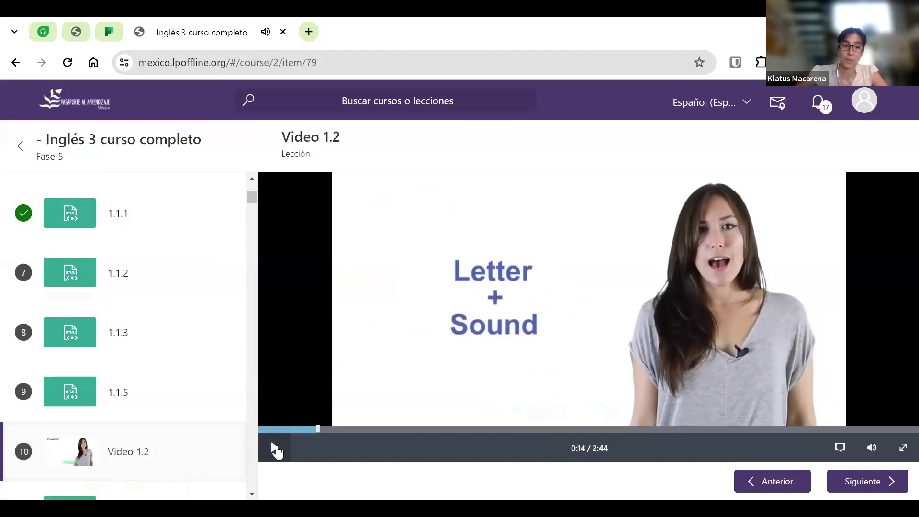
Examine the Inglés 3 course outline from the Video 1.2 lesson through the 1.8 lessons
left_click(251, 493)
left_click(252, 493)
left_click(252, 493)
left_click(251, 493)
left_click(252, 494)
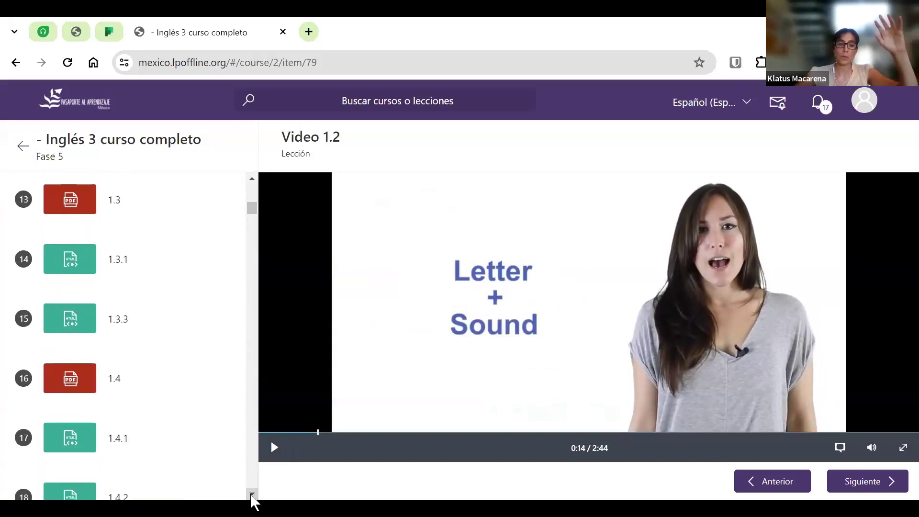
left_click(251, 493)
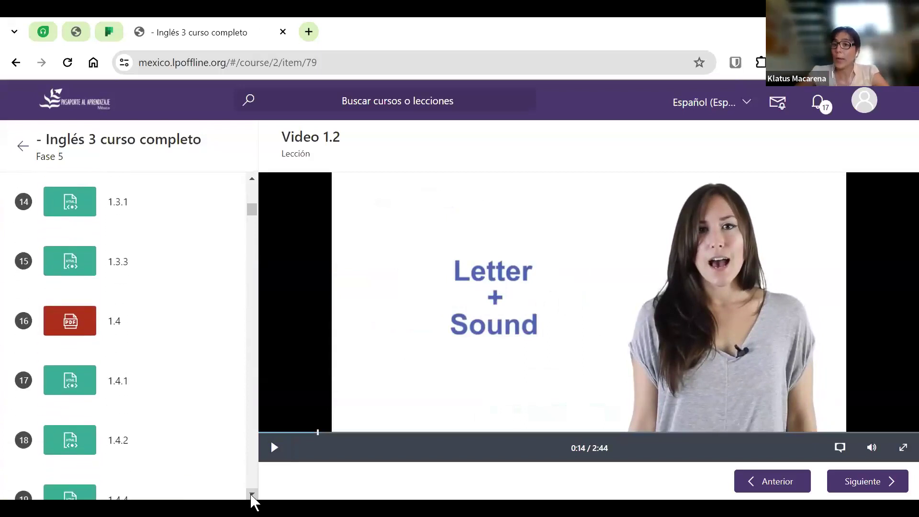
left_click(251, 493)
left_click(252, 494)
left_click(251, 493)
left_click(252, 494)
left_click(252, 493)
left_click(252, 493)
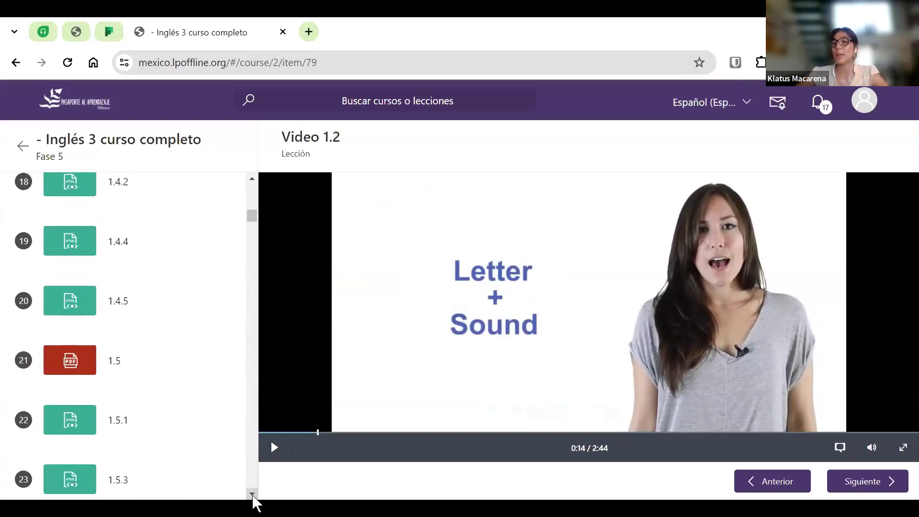
left_click(252, 493)
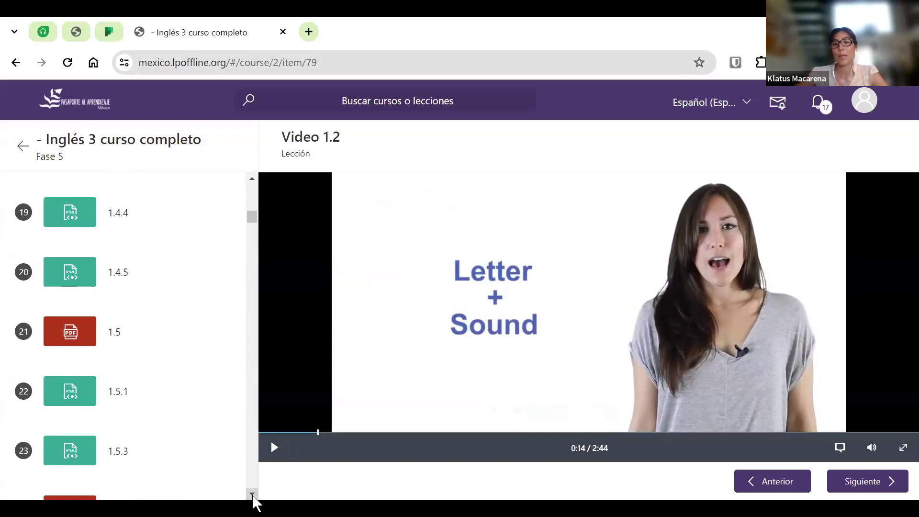
left_click(252, 494)
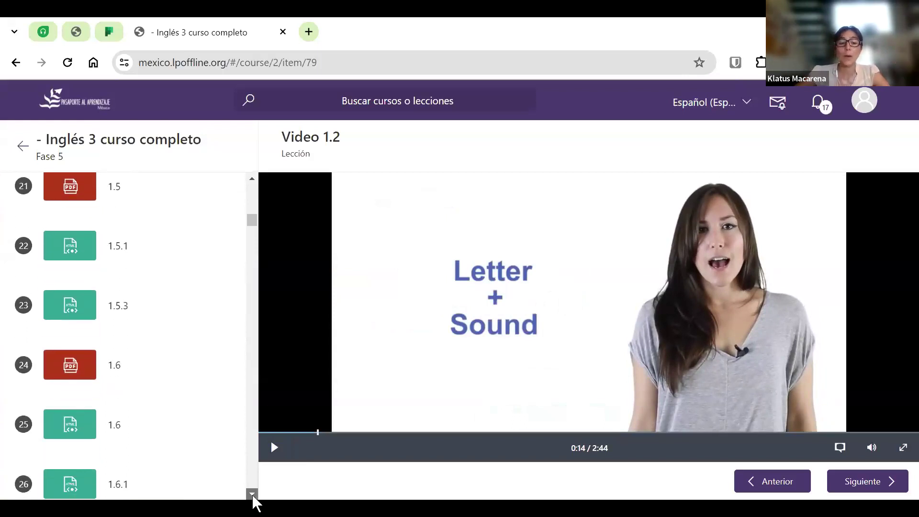
left_click(252, 494)
left_click(252, 494)
left_click(252, 494)
left_click(252, 494)
left_click(252, 494)
left_click(252, 495)
left_click(252, 494)
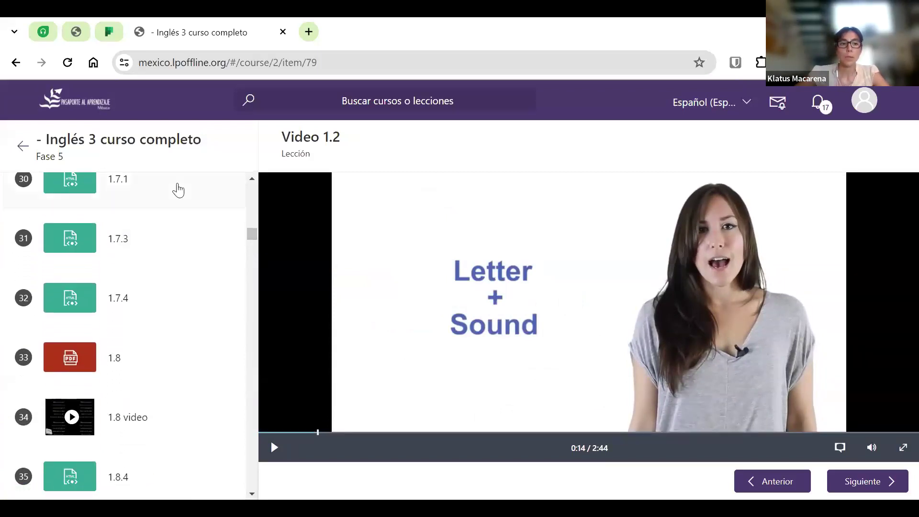
Go to the end of the Inglés 3 course outline and open the graded Evaluación Final
left_click_drag(254, 231, 252, 490)
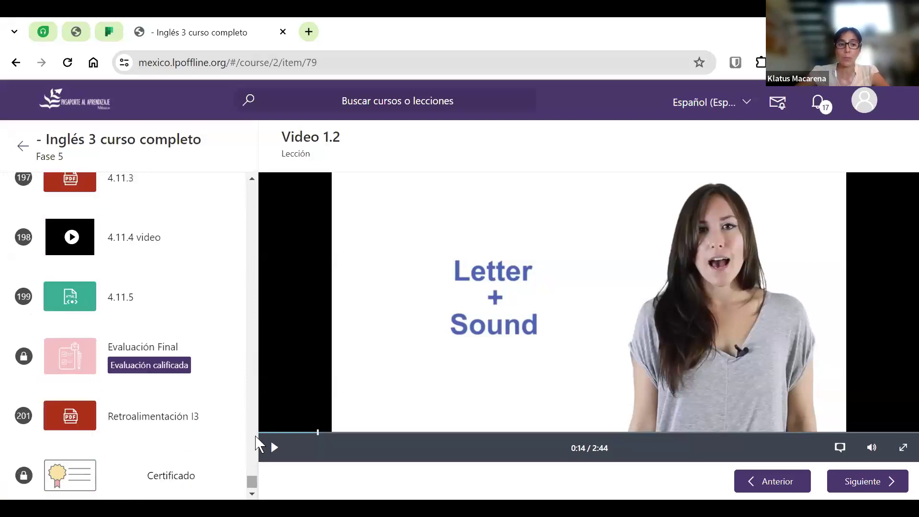
left_click(72, 354)
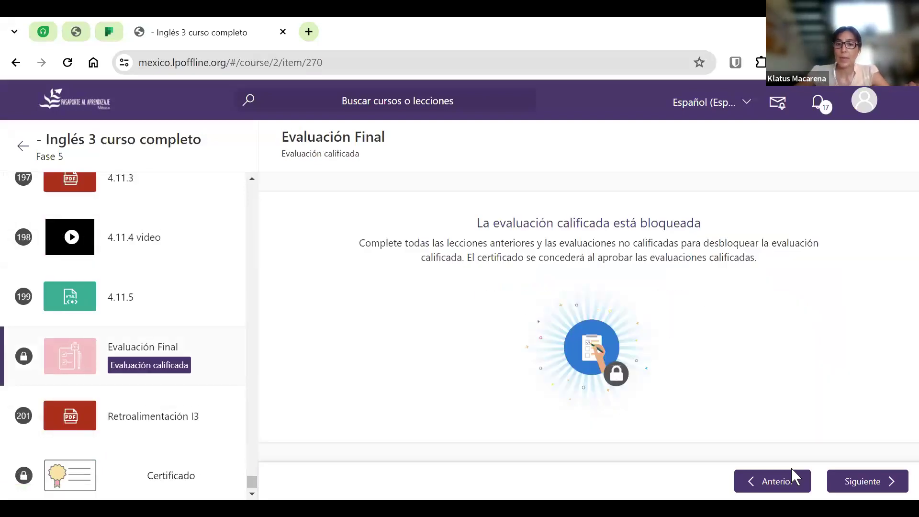
Open the Retroalimentación I3 lesson, read through its feedback by module, and check the closing items of the course outline
left_click(876, 491)
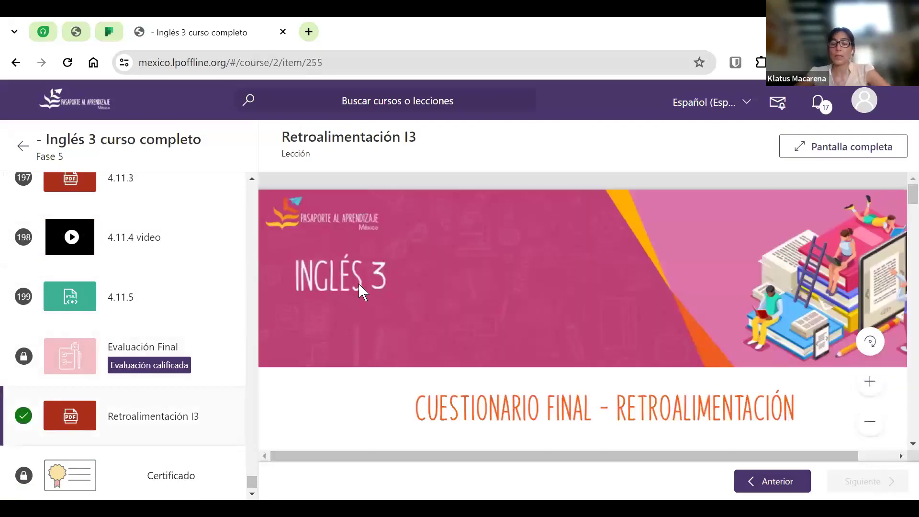
scroll(814, 395, "down", 10)
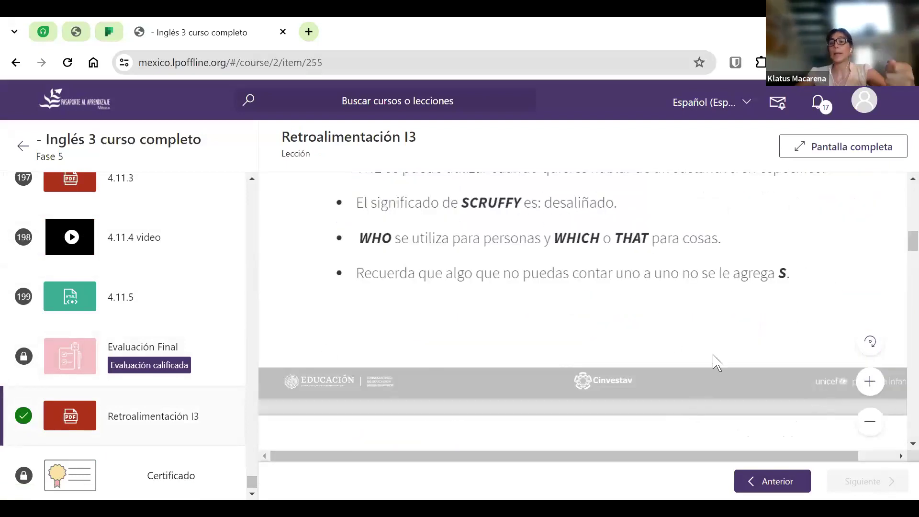
scroll(732, 339, "up", 5)
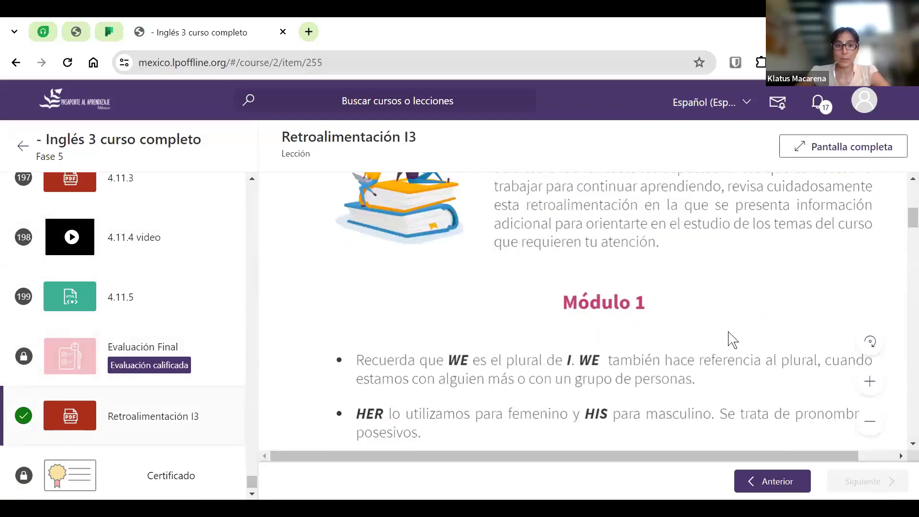
scroll(732, 339, "down", 20)
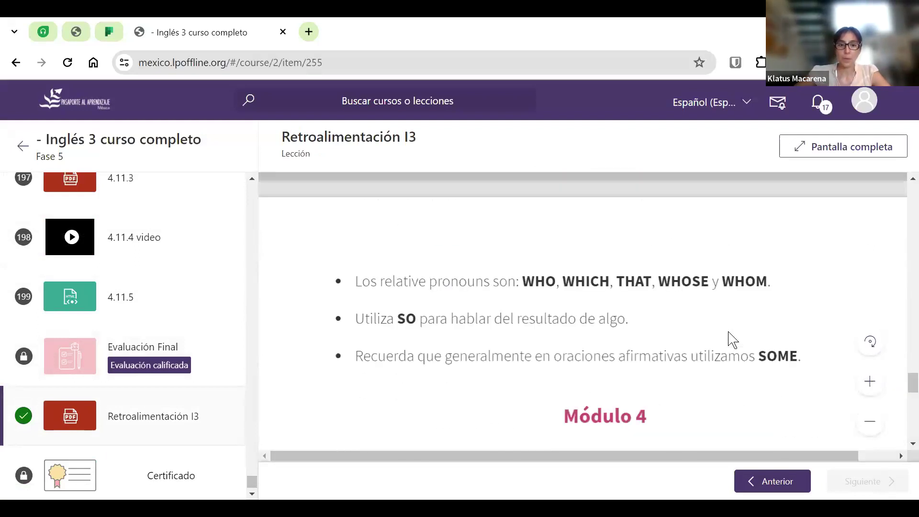
scroll(732, 340, "down", 5)
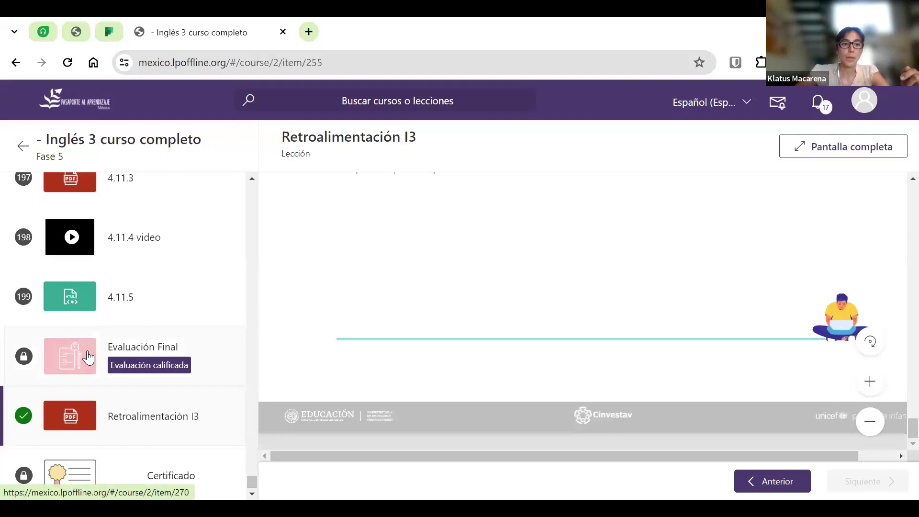
scroll(231, 338, "up", 7)
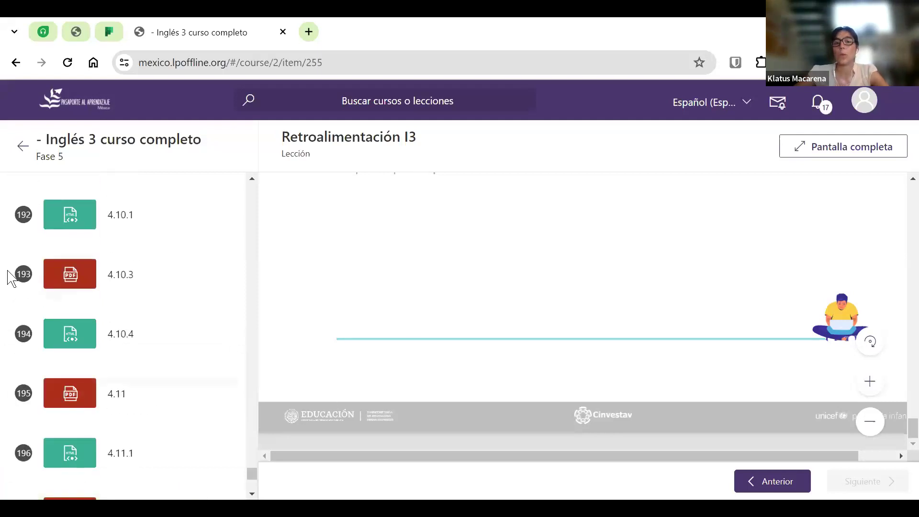
scroll(710, 205, "up", 5)
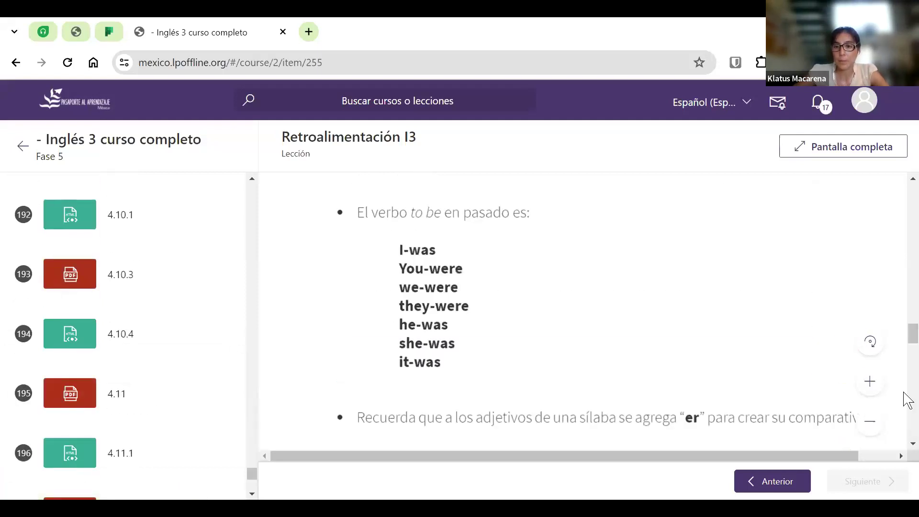
left_click_drag(908, 337, 908, 209)
scroll(857, 306, "down", 5)
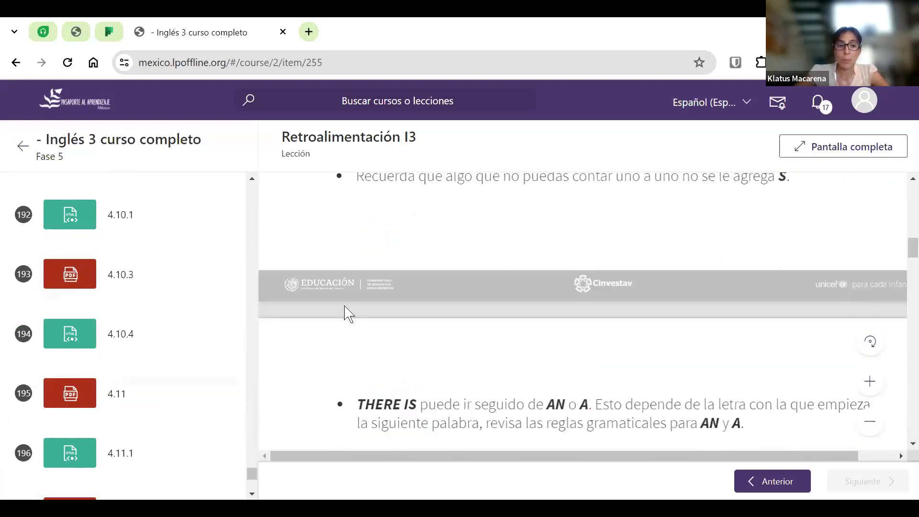
scroll(251, 498, "down", 3)
scroll(249, 494, "down", 3)
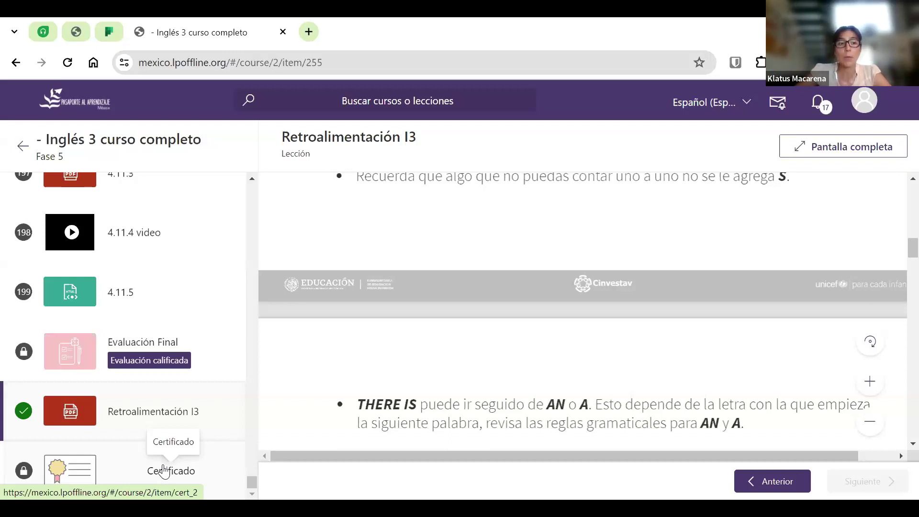
Leave the Inglés 3 course and browse the assigned courses in Mis Cursos down to the Física and Química ones
left_click(21, 145)
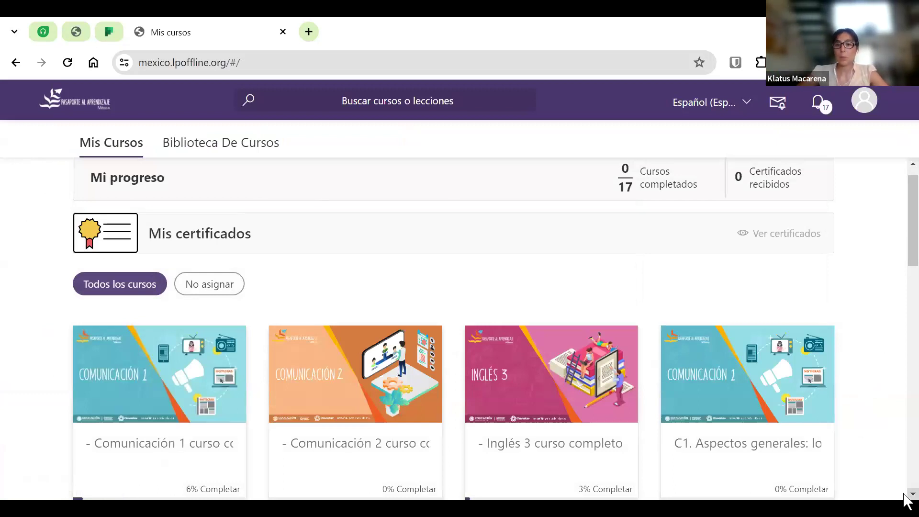
scroll(904, 495, "down", 3)
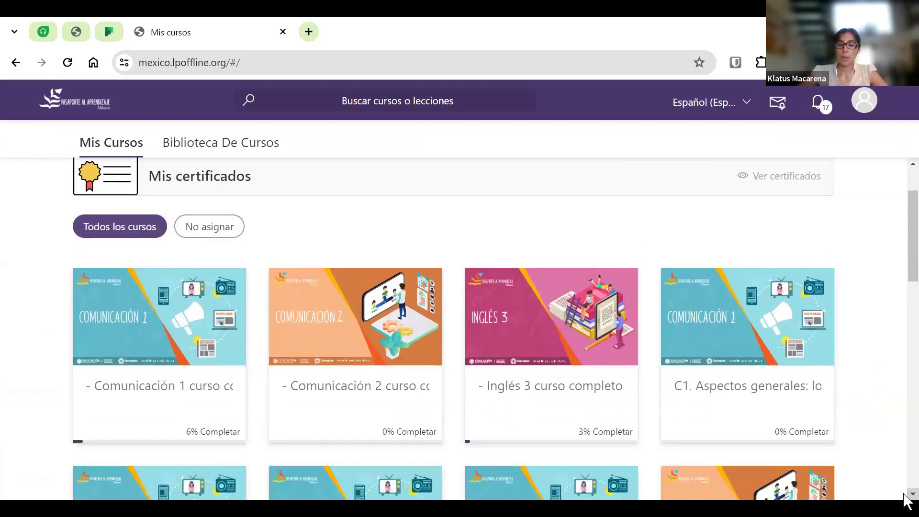
scroll(905, 495, "down", 5)
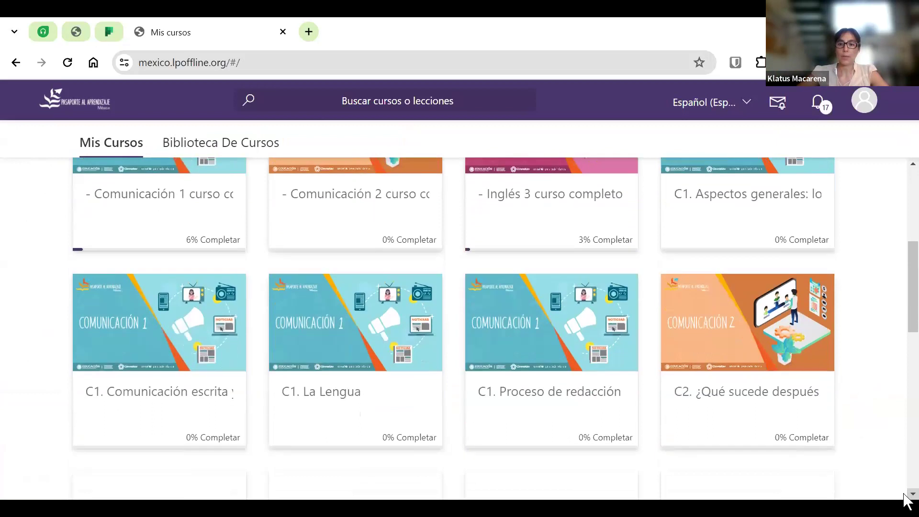
scroll(904, 496, "down", 1)
scroll(904, 498, "down", 2)
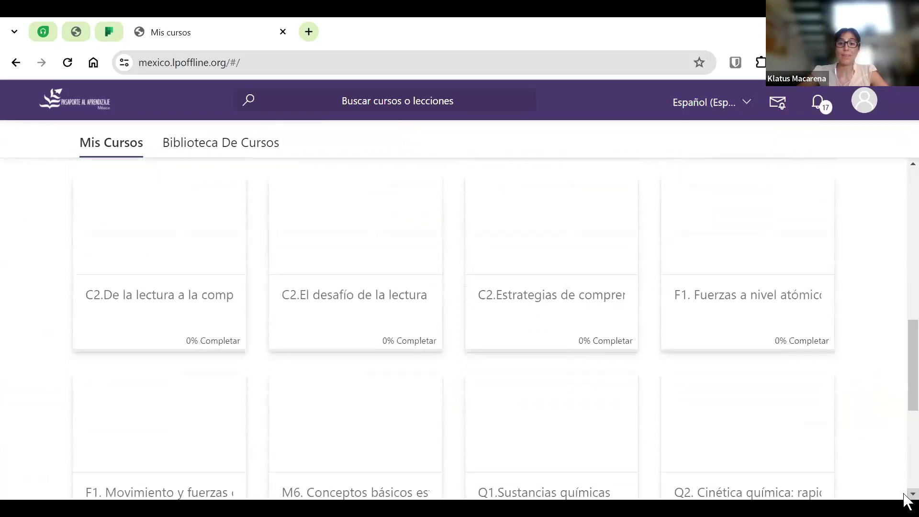
scroll(905, 497, "down", 1)
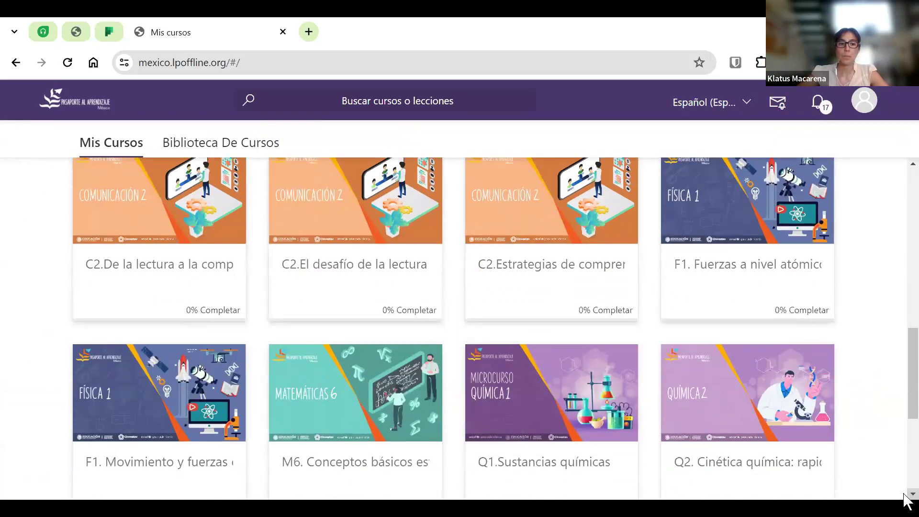
Open the course F1. Movimiento y fuerzas clásicas and view the whole of its first PDF lesson
left_click(143, 401)
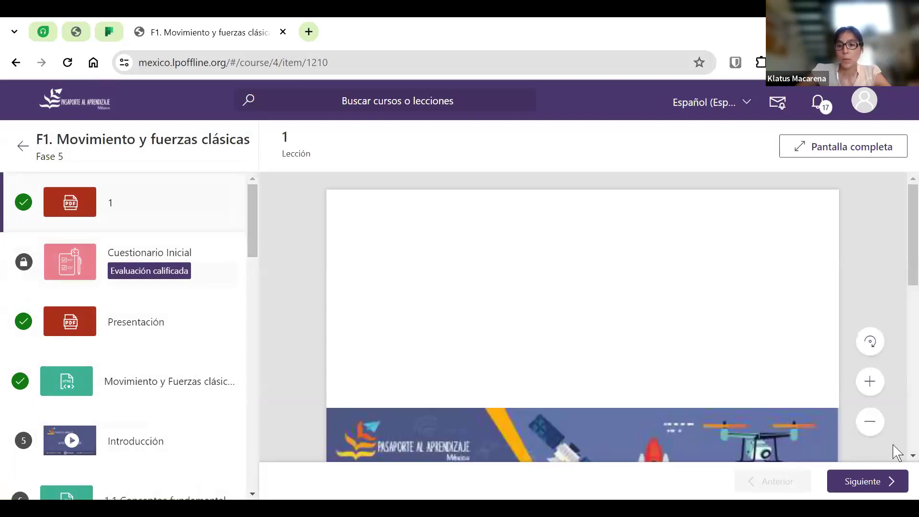
scroll(904, 449, "down", 5)
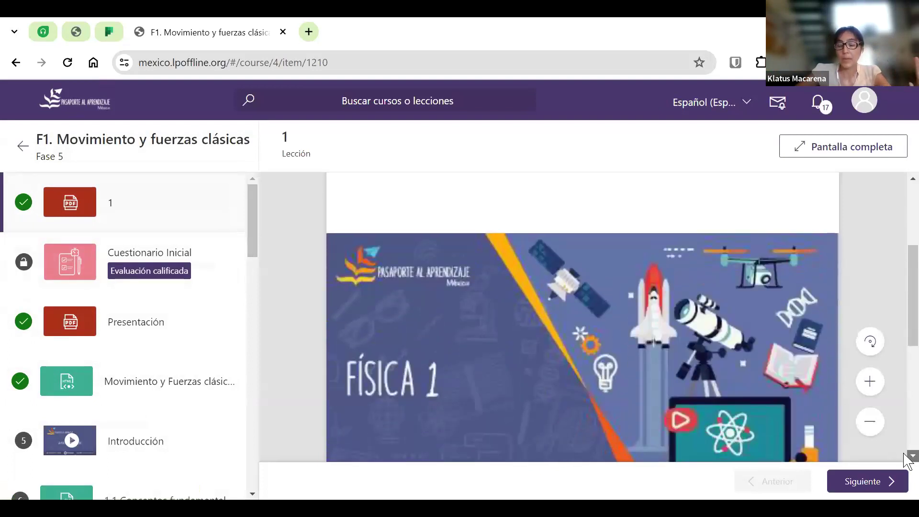
scroll(904, 453, "down", 5)
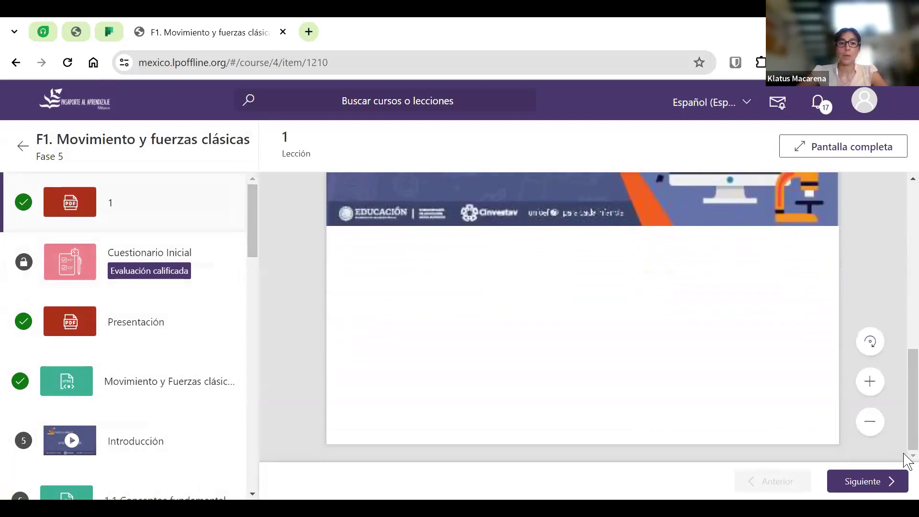
Start the graded Cuestionario Inicial of the Física 1 course and exit it at the first question without answering
left_click(69, 271)
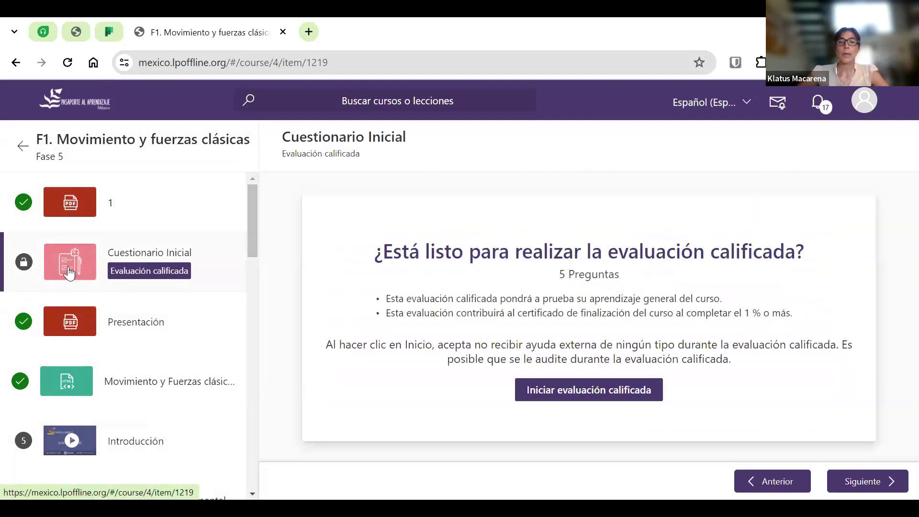
left_click(647, 391)
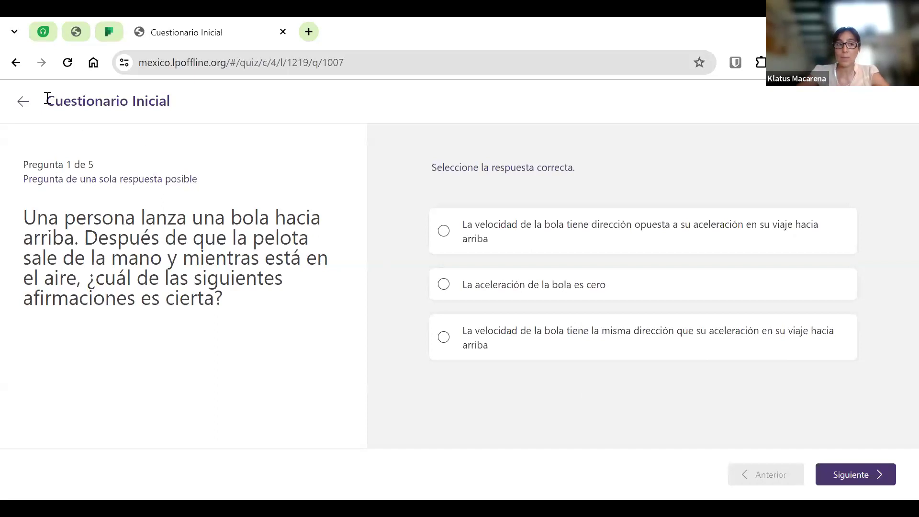
left_click(23, 101)
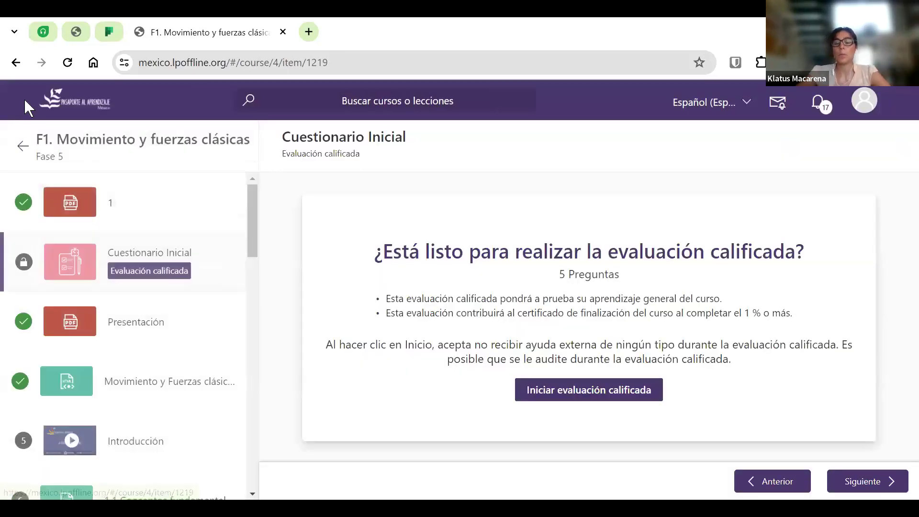
Open the Presentación lesson of the Física 1 course and read it through to the end
left_click(86, 322)
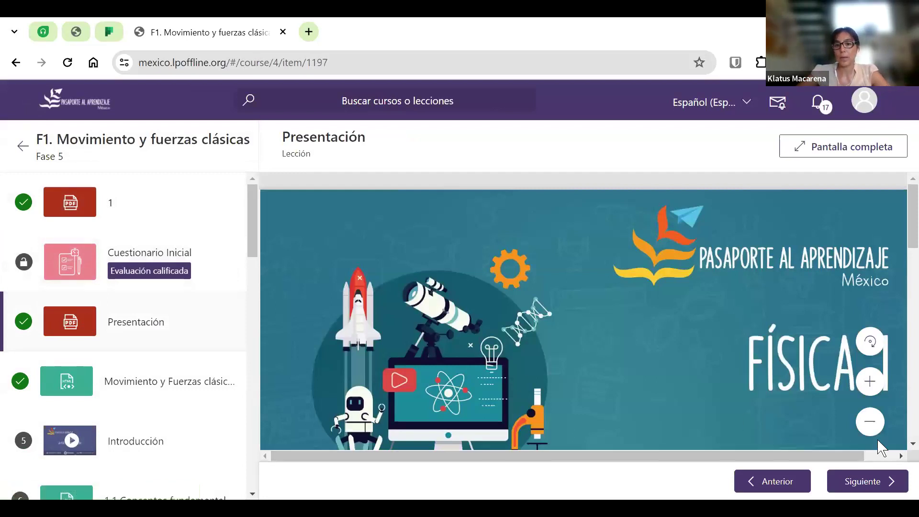
scroll(904, 445, "down", 5)
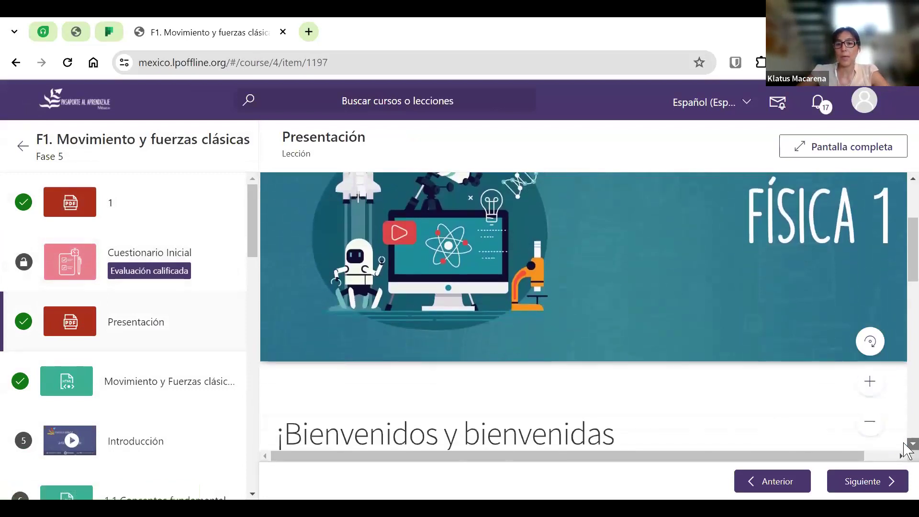
scroll(906, 451, "down", 6)
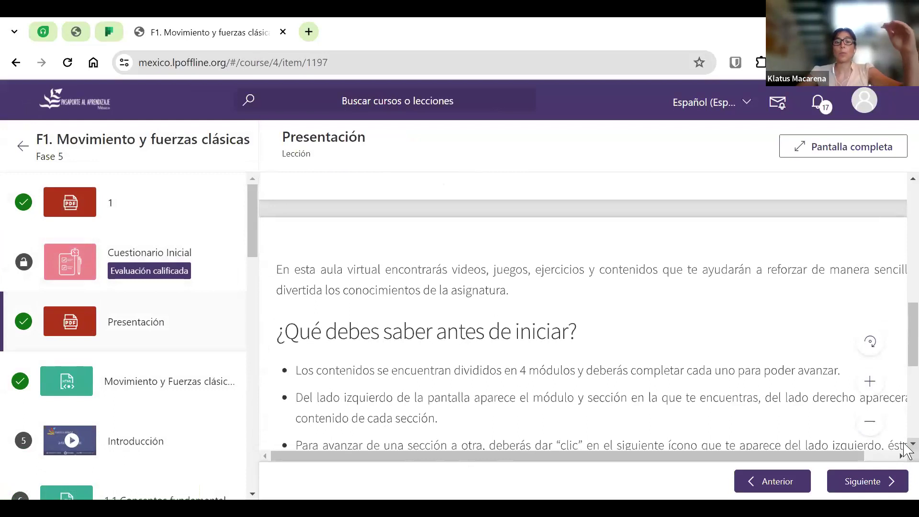
scroll(906, 450, "down", 5)
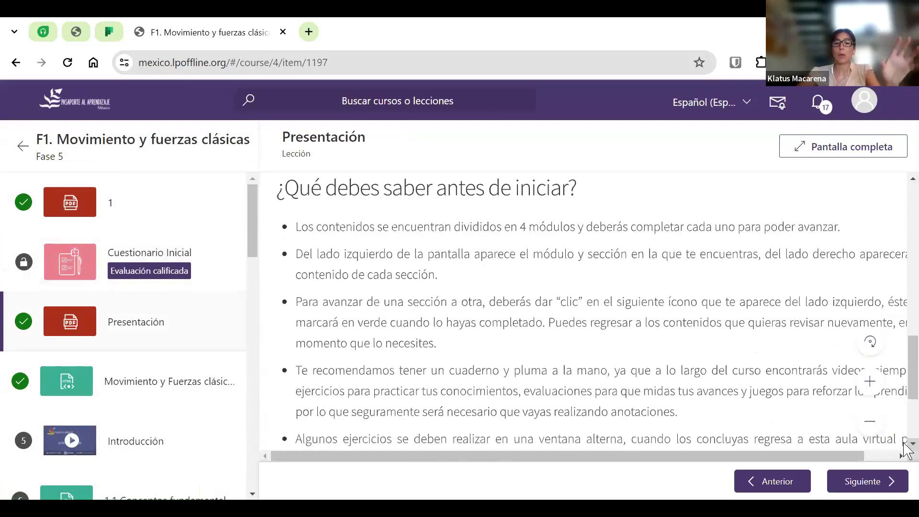
scroll(906, 451, "down", 3)
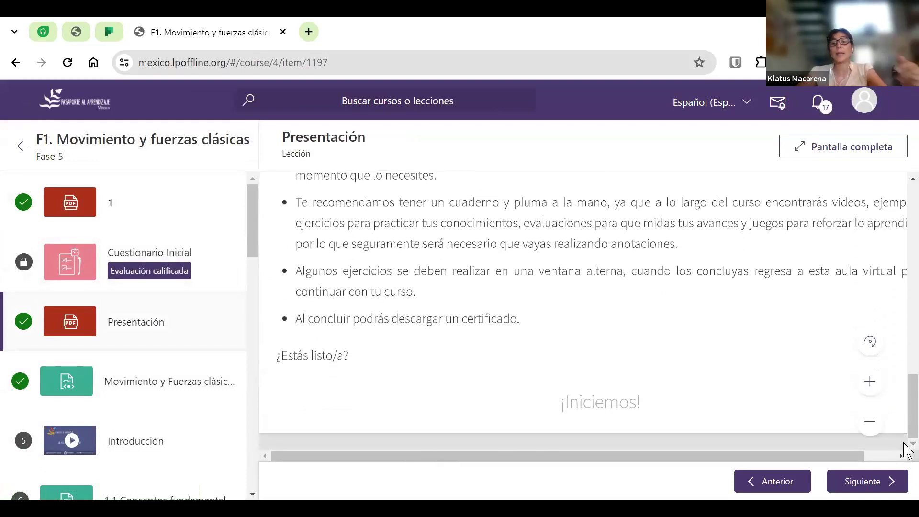
Open the Movimiento y Fuerzas clásicas lesson and view its Módulo 1 cover
left_click(135, 387)
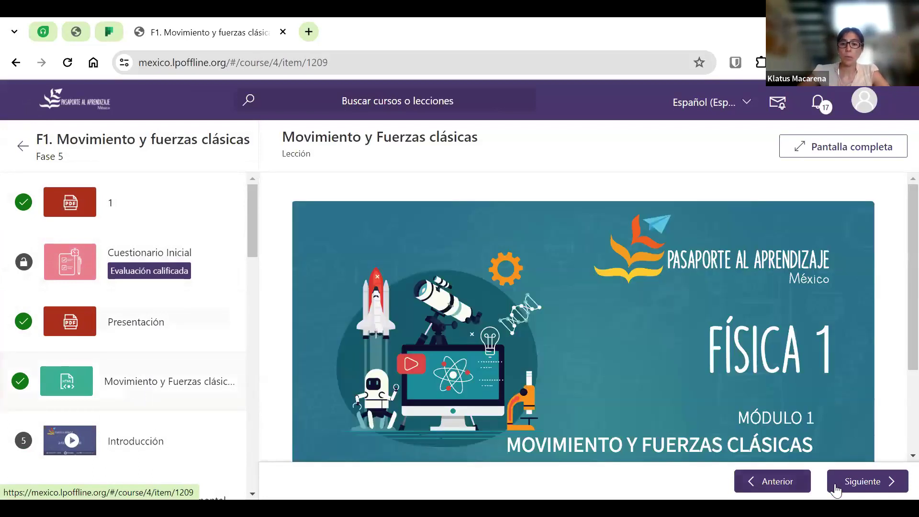
scroll(904, 463, "down", 3)
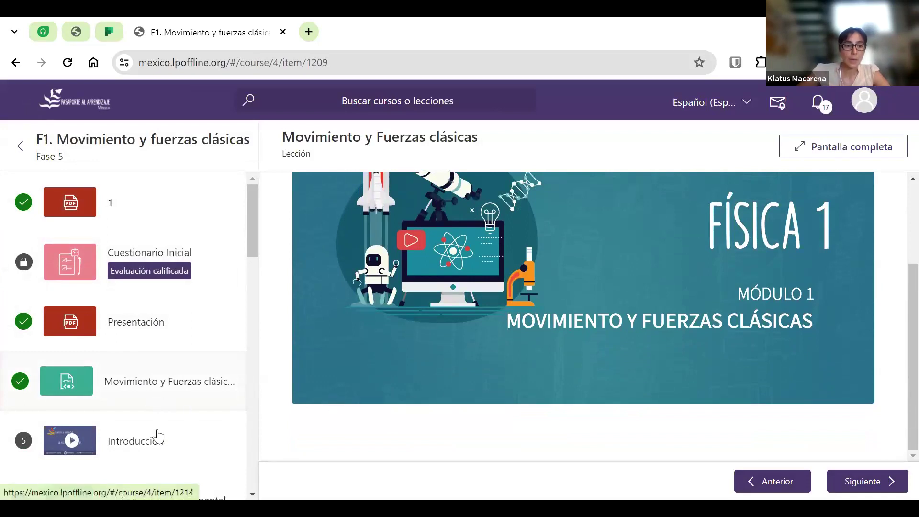
Open the Introducción video lesson of the Física 1 course, play its opening and pause it
left_click(140, 448)
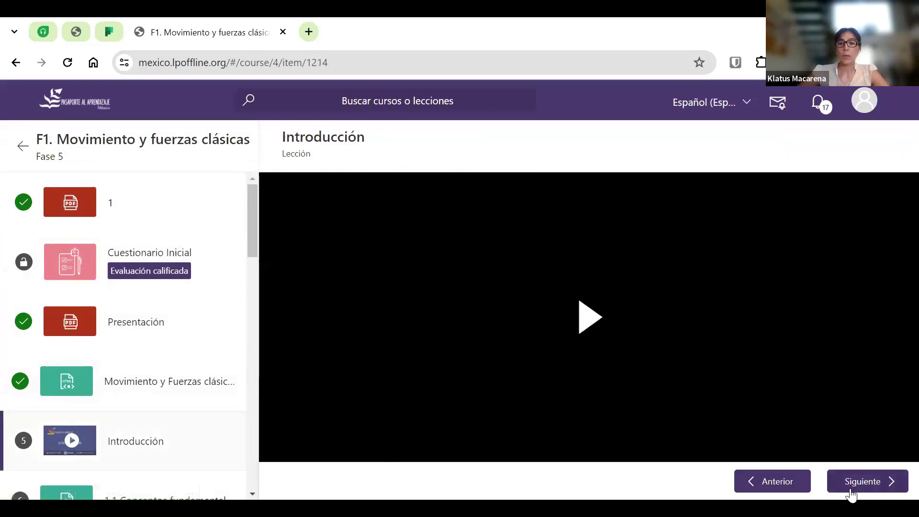
left_click(585, 321)
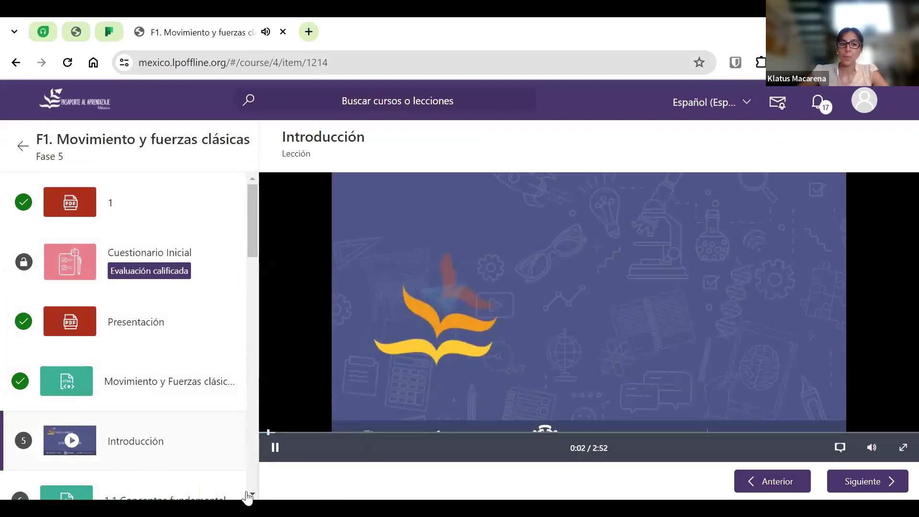
left_click(337, 429)
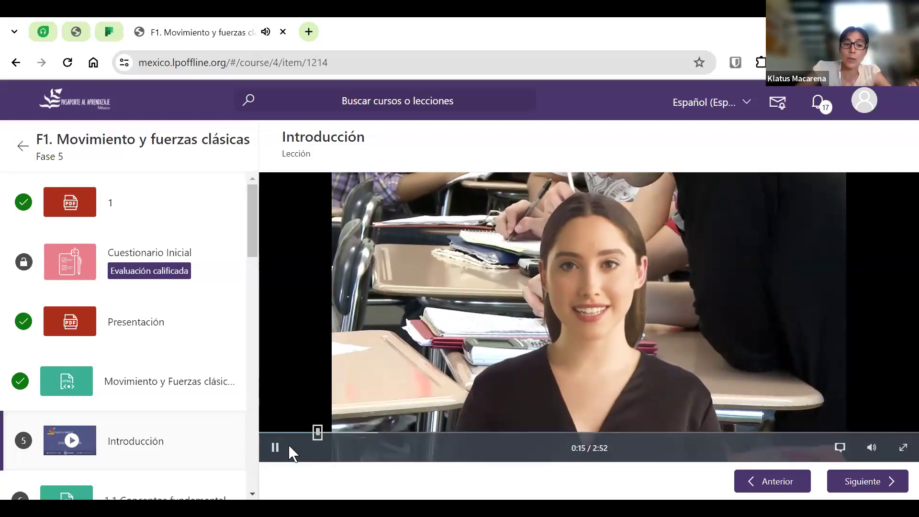
left_click(274, 448)
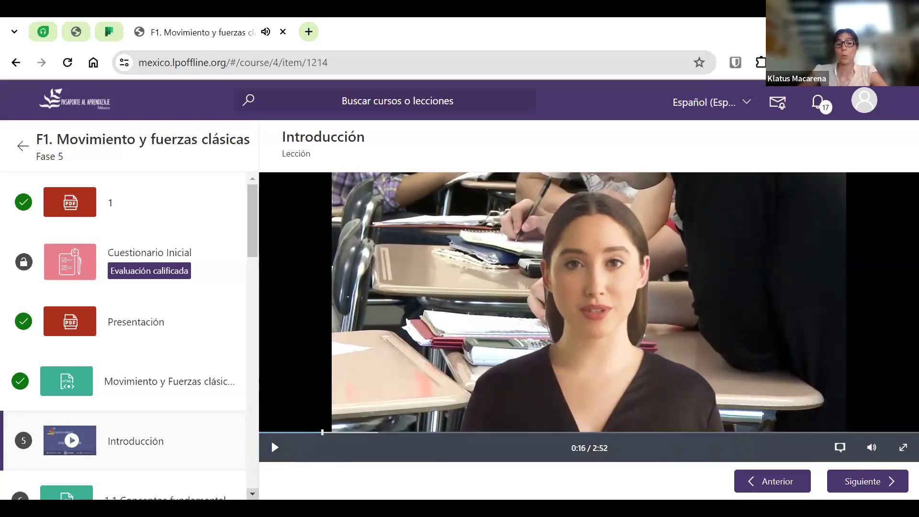
Open the PDF lesson 1.3 Rapidez y velocidad and read it through to its closing footnote
left_click(252, 494)
left_click(252, 494)
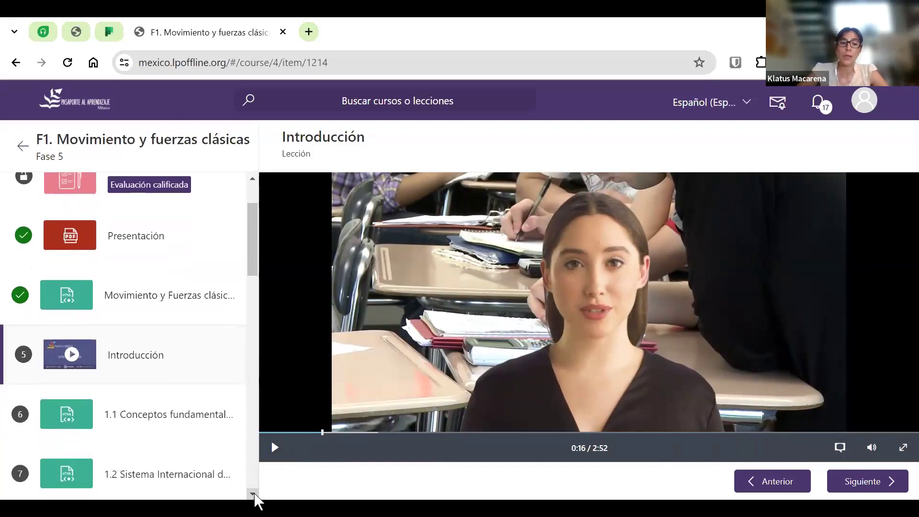
left_click(253, 494)
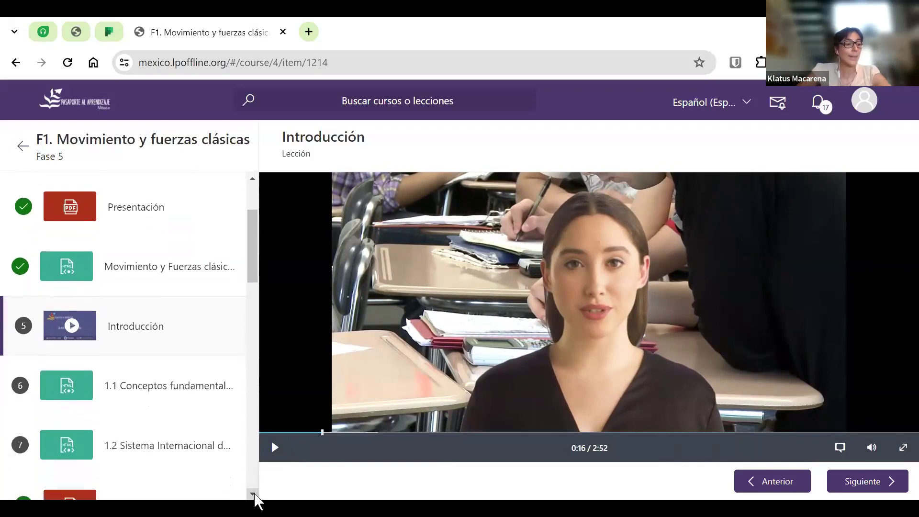
left_click(252, 494)
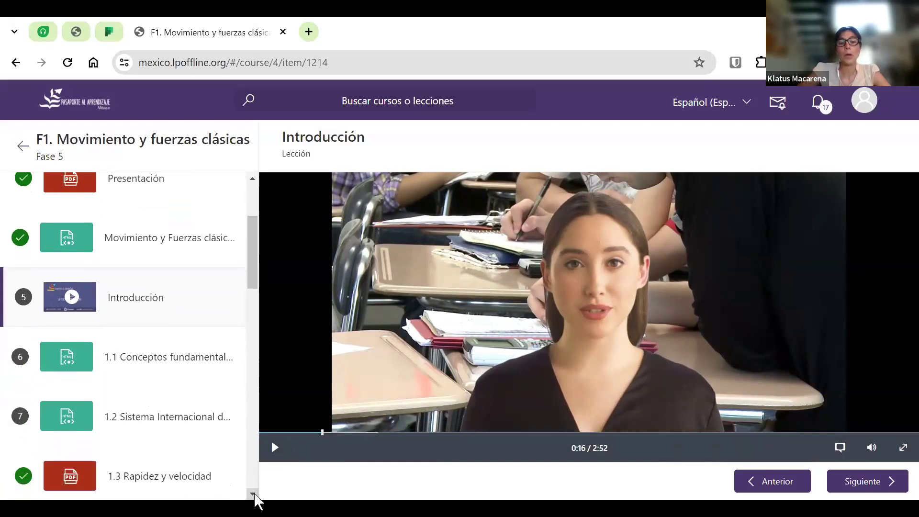
left_click(252, 494)
left_click(252, 493)
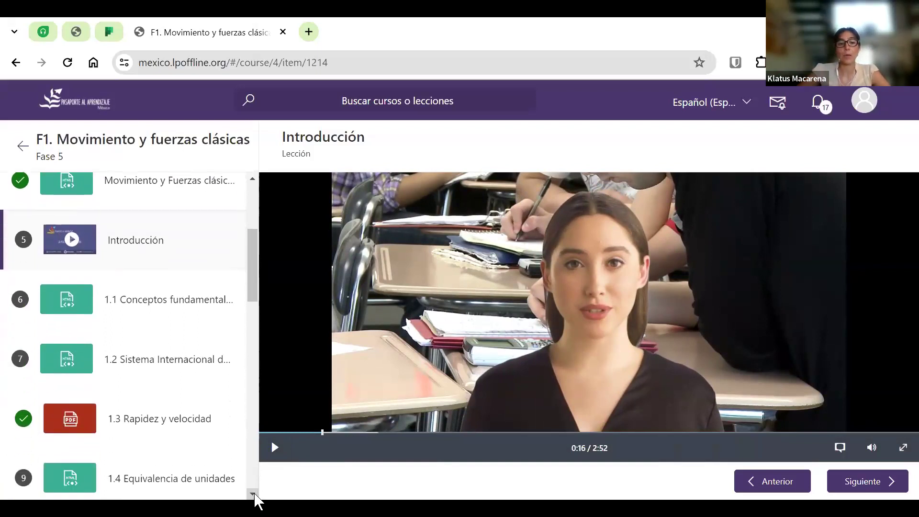
left_click(144, 416)
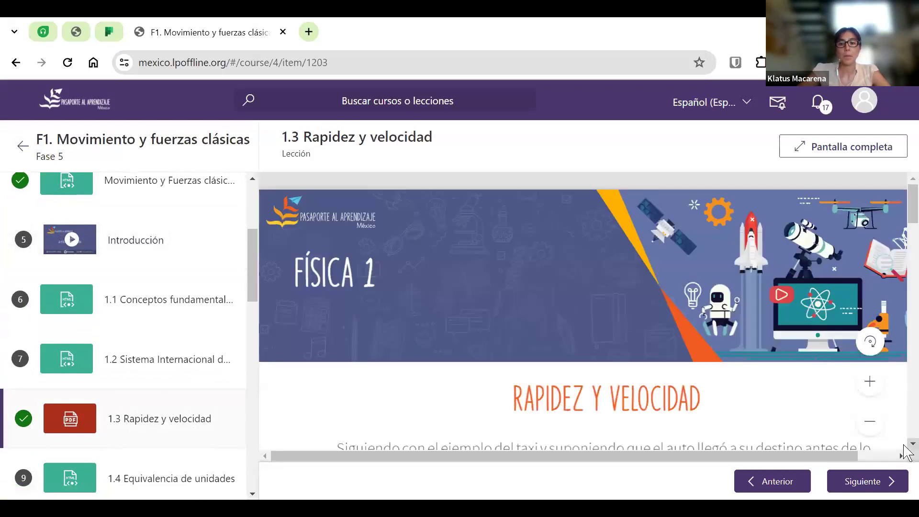
scroll(904, 445, "down", 4)
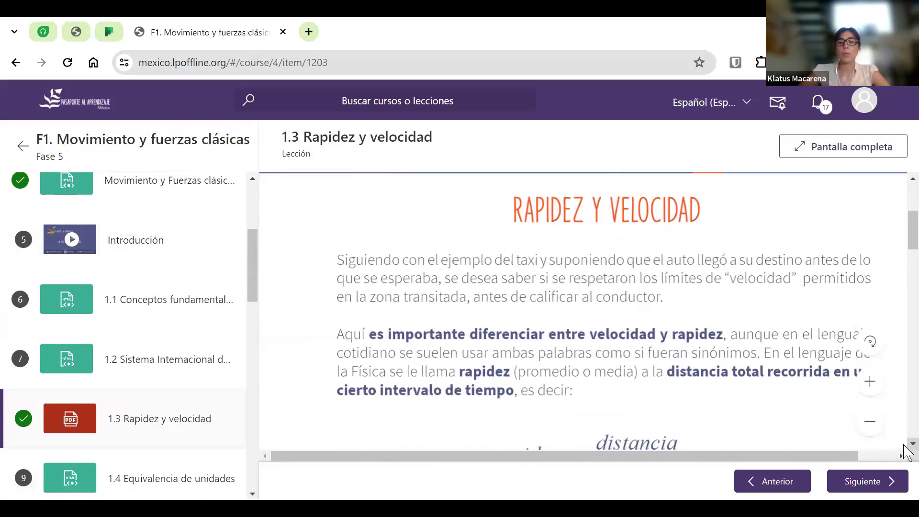
scroll(904, 452, "down", 4)
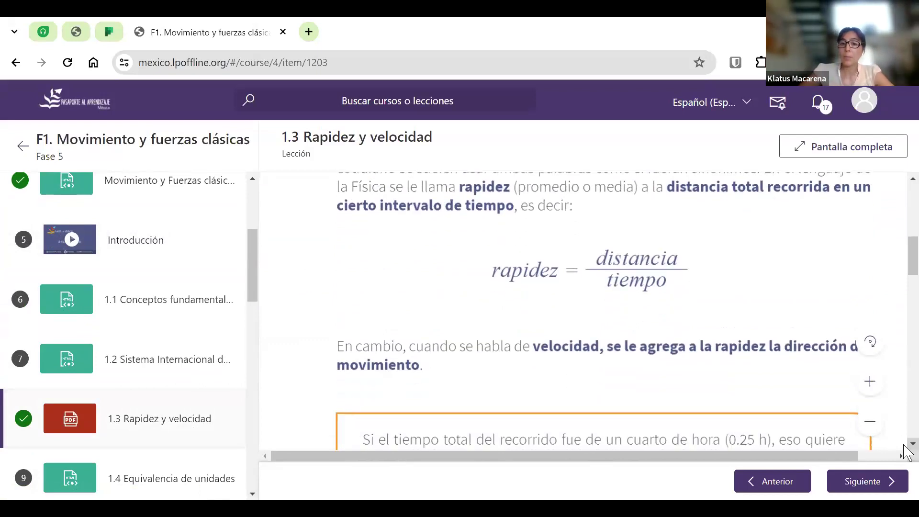
scroll(904, 451, "down", 6)
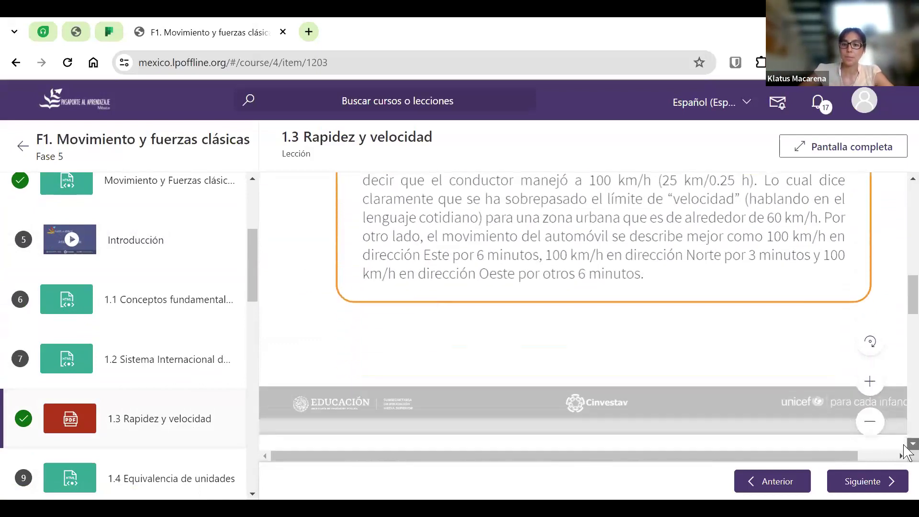
scroll(904, 452, "down", 2)
scroll(906, 452, "down", 6)
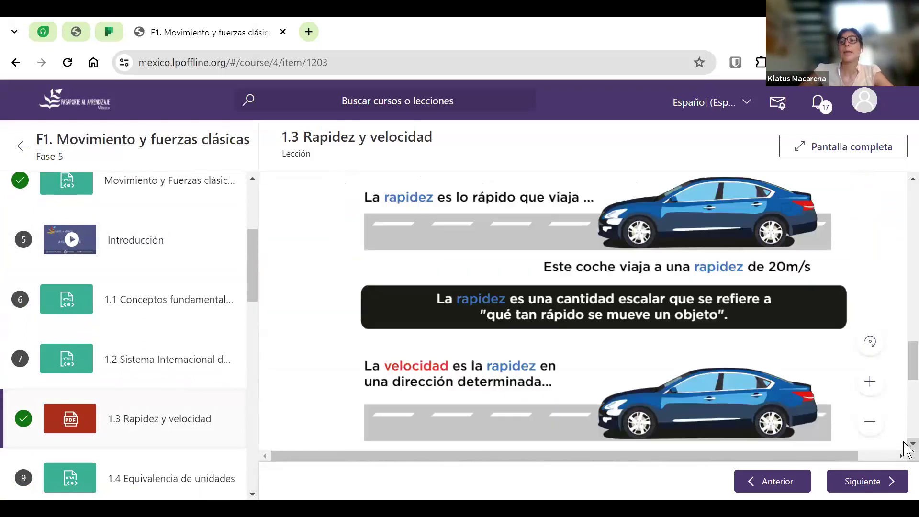
scroll(906, 379, "down", 5)
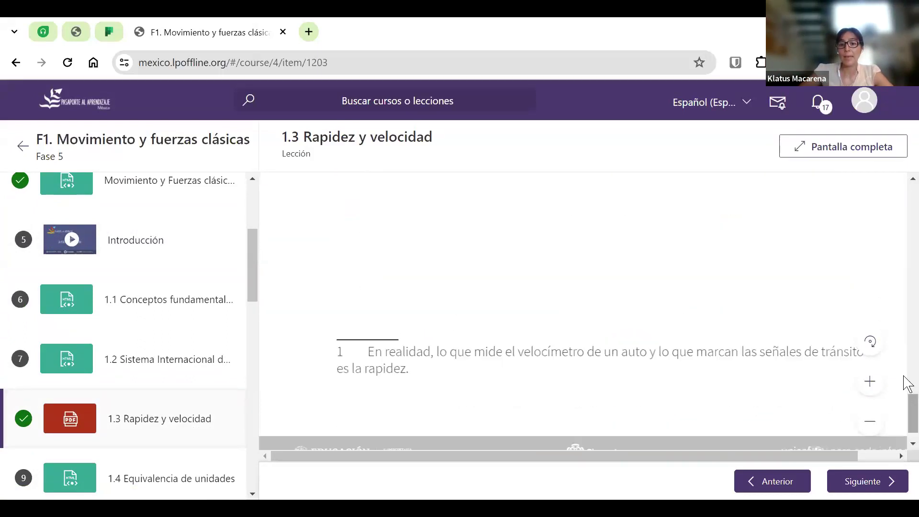
scroll(907, 430, "up", 3)
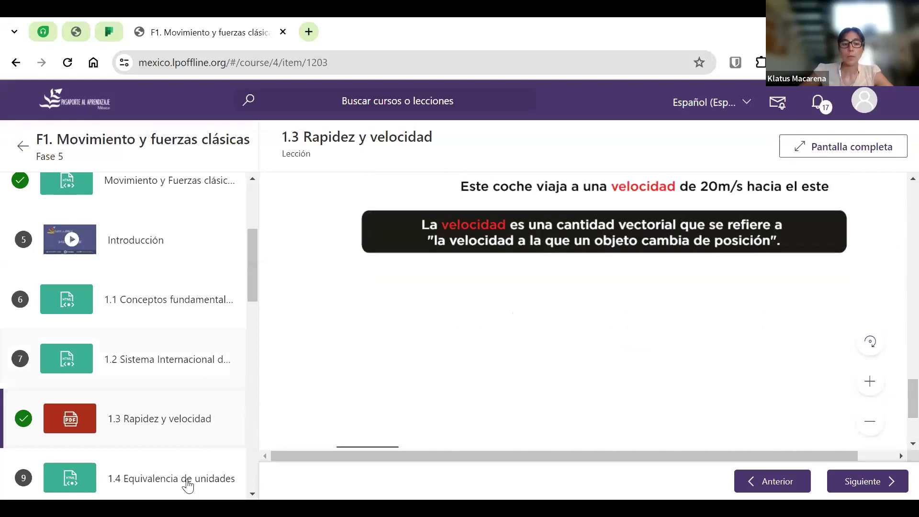
Find the lesson Actividad: Velocidad y aceleración further down the Física 1 course content and open its true-or-false exercise
scroll(253, 493, "down", 6)
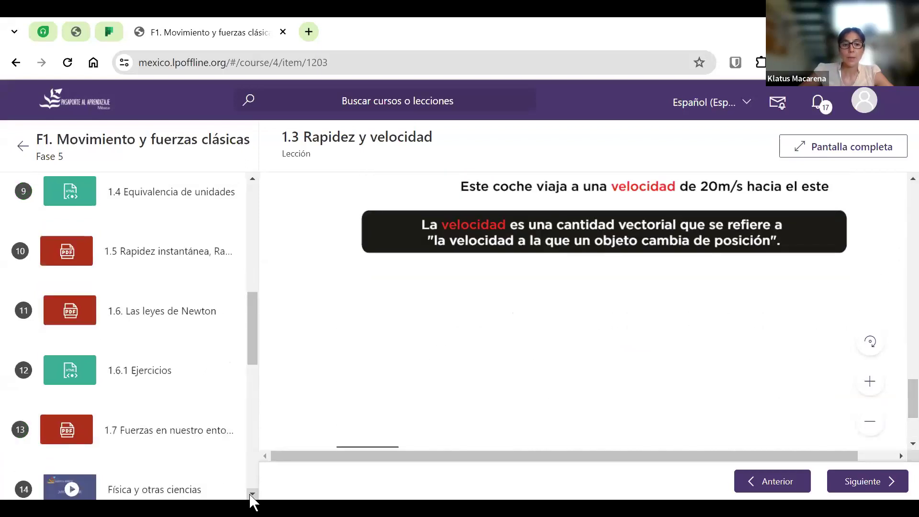
scroll(251, 500, "down", 1)
scroll(251, 497, "down", 1)
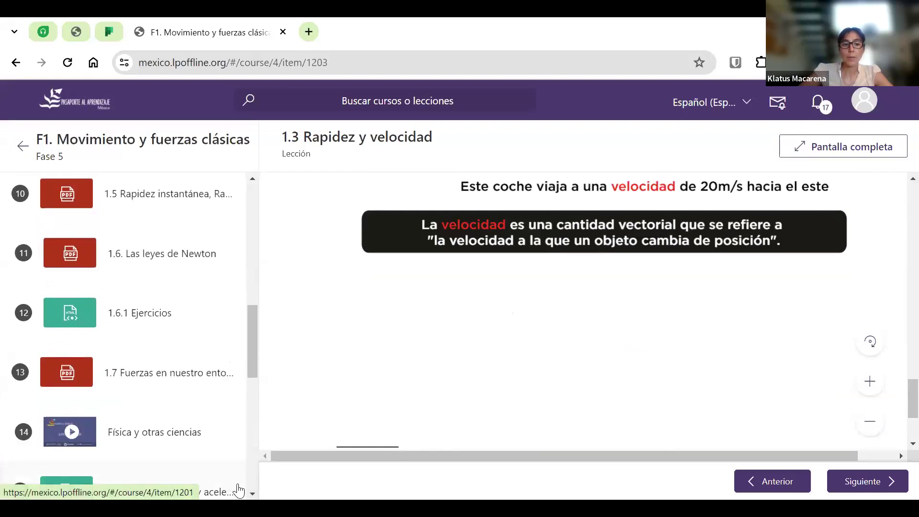
scroll(248, 491, "down", 4)
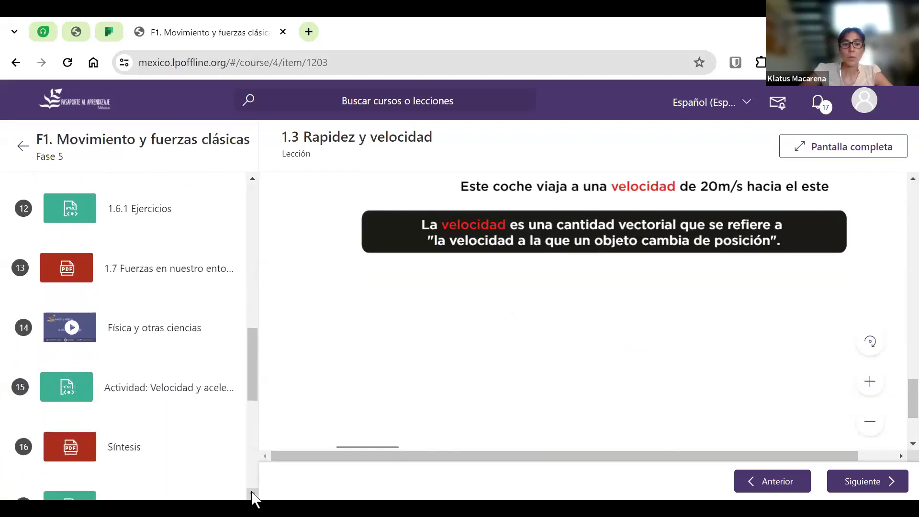
left_click(168, 375)
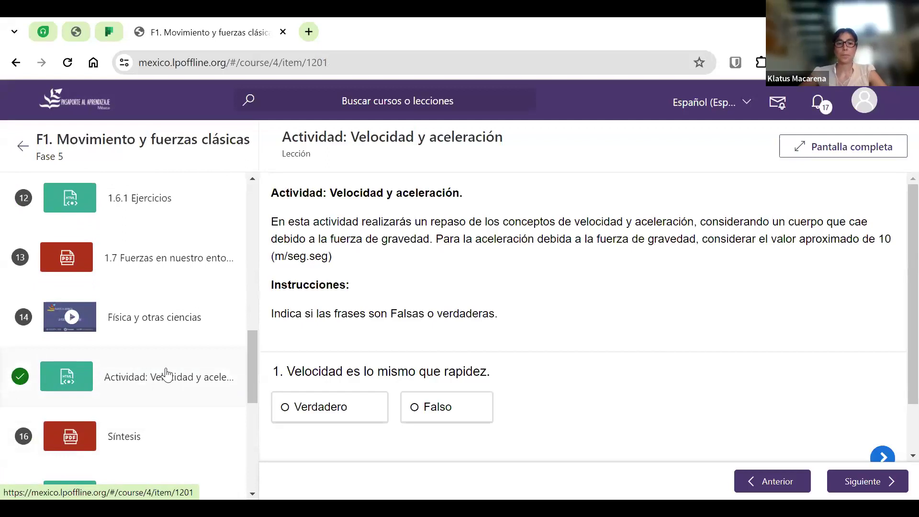